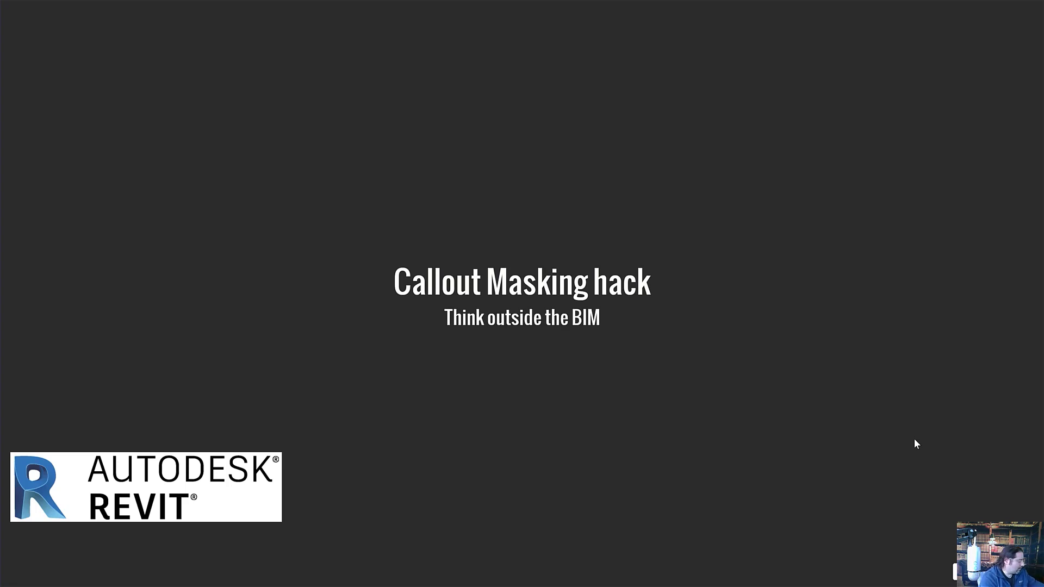
After presenting the Visme title slide, bring up the Windows task switcher
key("alt+Tab")
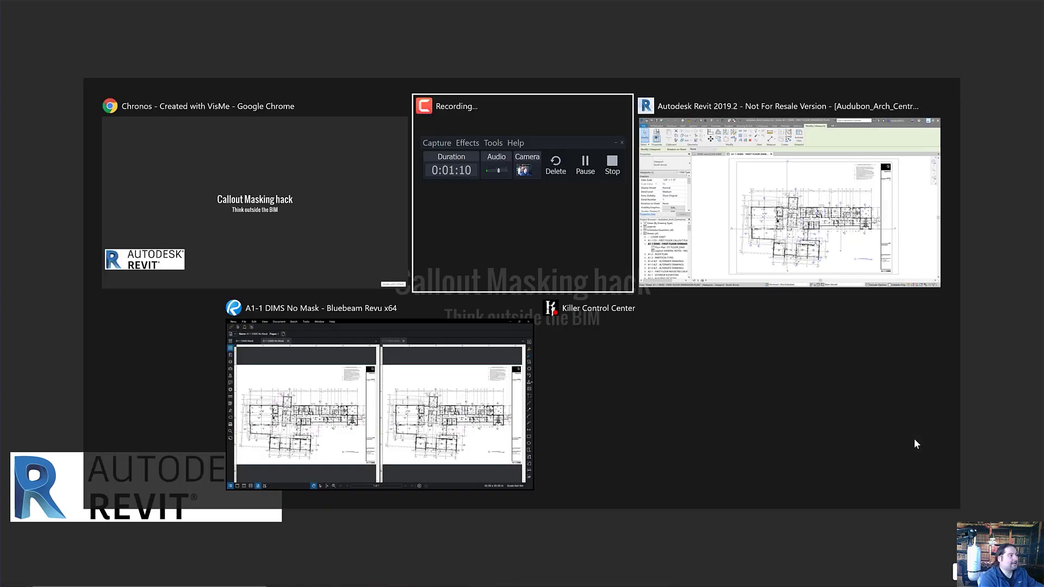
Zoom into the synced A1-1 DIMS Mask and No Mask sheets in Bluebeam Revu, then return to the slides
key("alt+Tab")
key("alt+Tab")
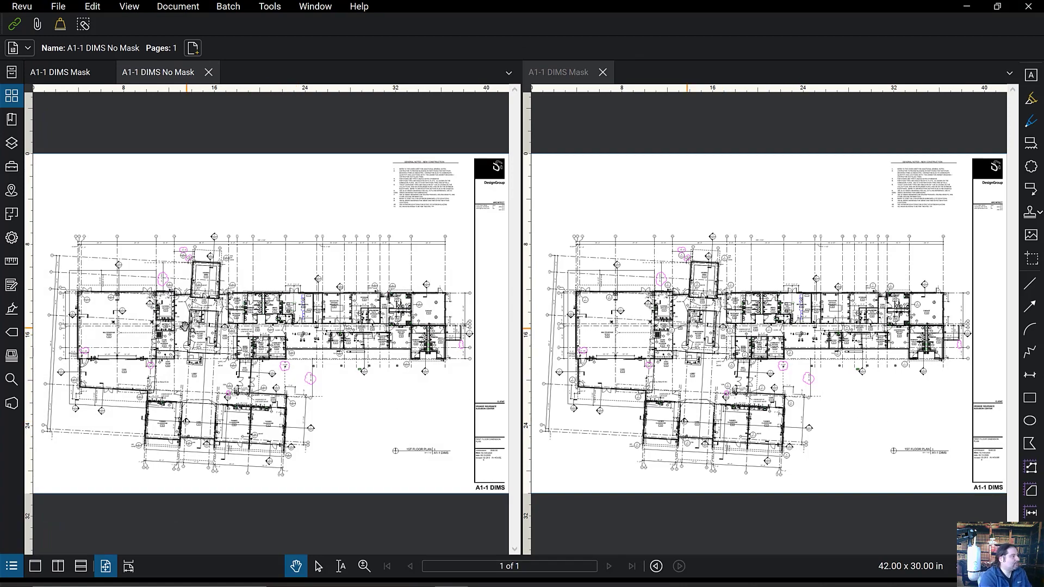
scroll(177, 337, "up", 3)
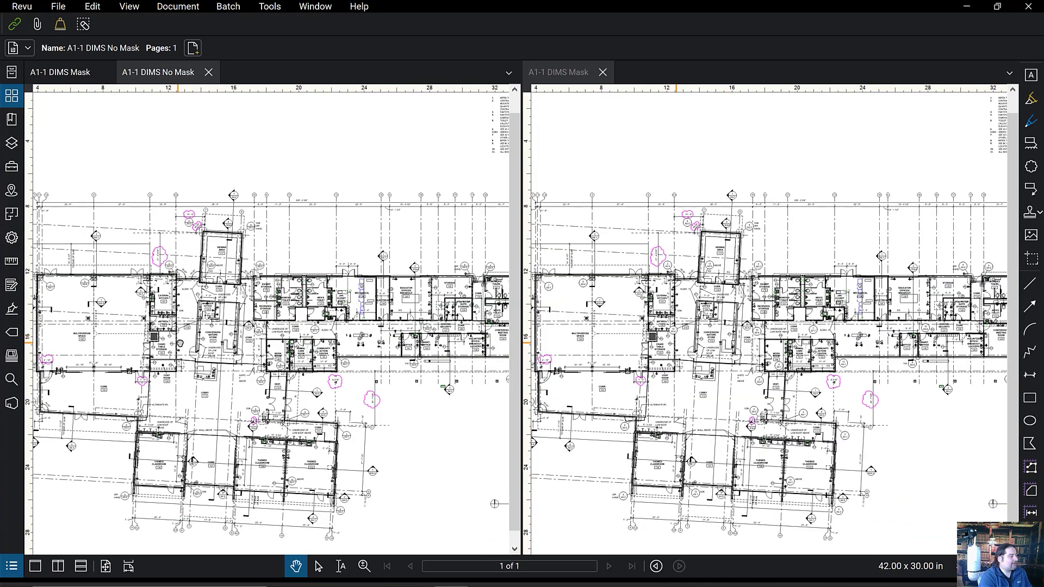
scroll(178, 341, "up", 3)
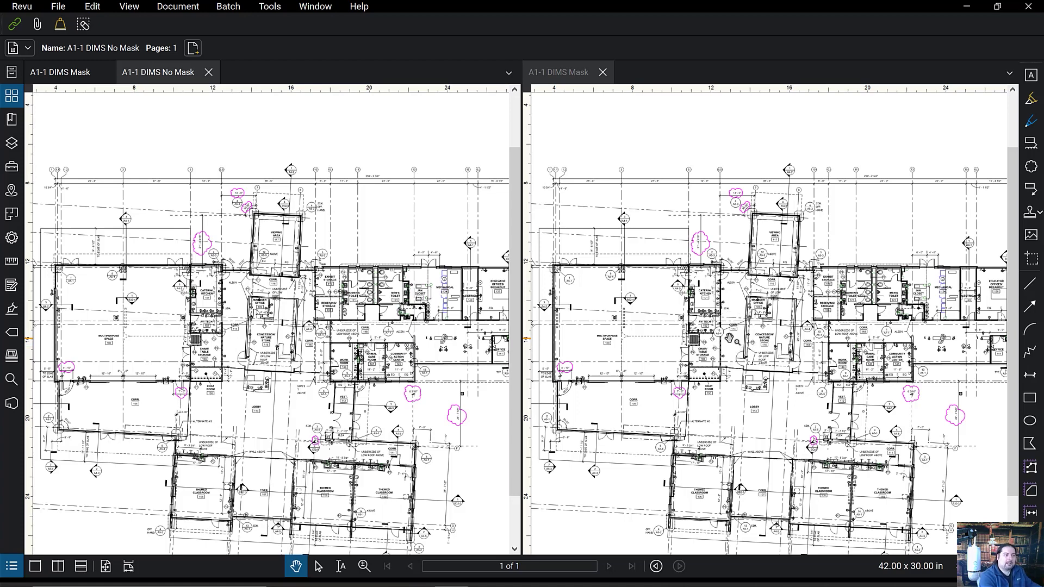
scroll(729, 339, "up", 1)
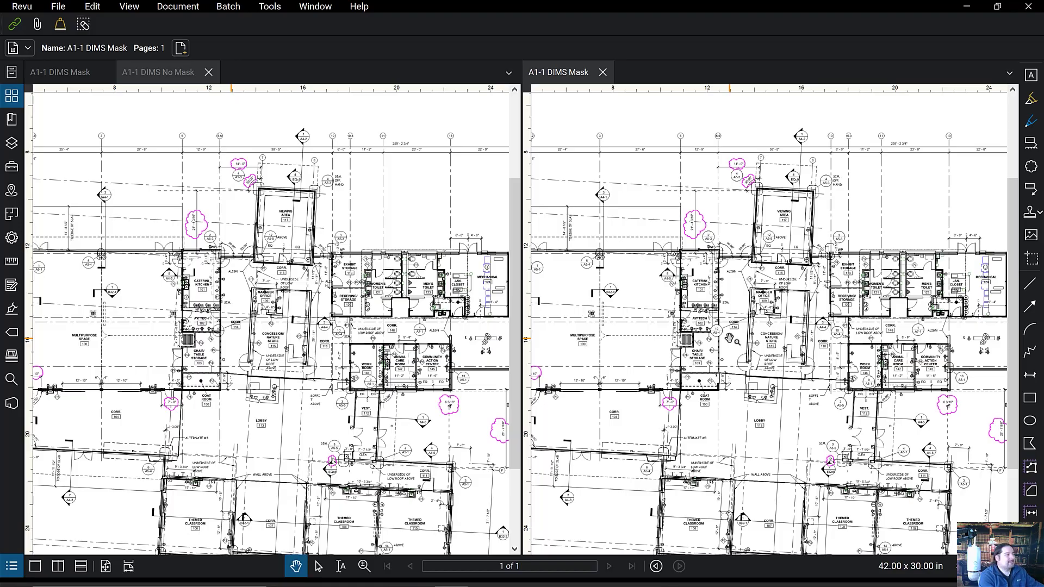
key("alt+Tab")
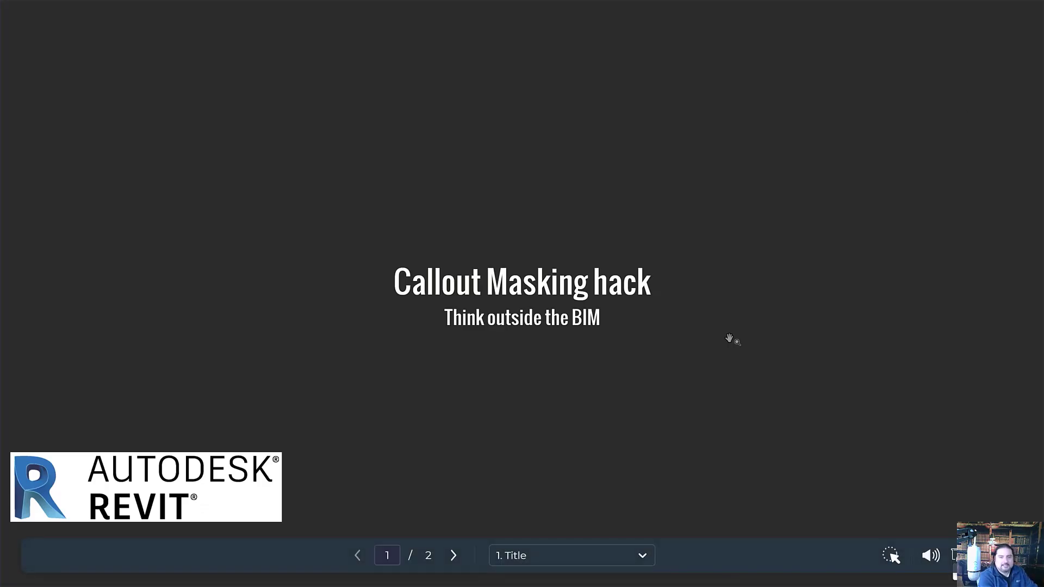
Advance to the five-step Masking Hack slide and bring up Revit's A1-1 DIMS sheet
key("Right")
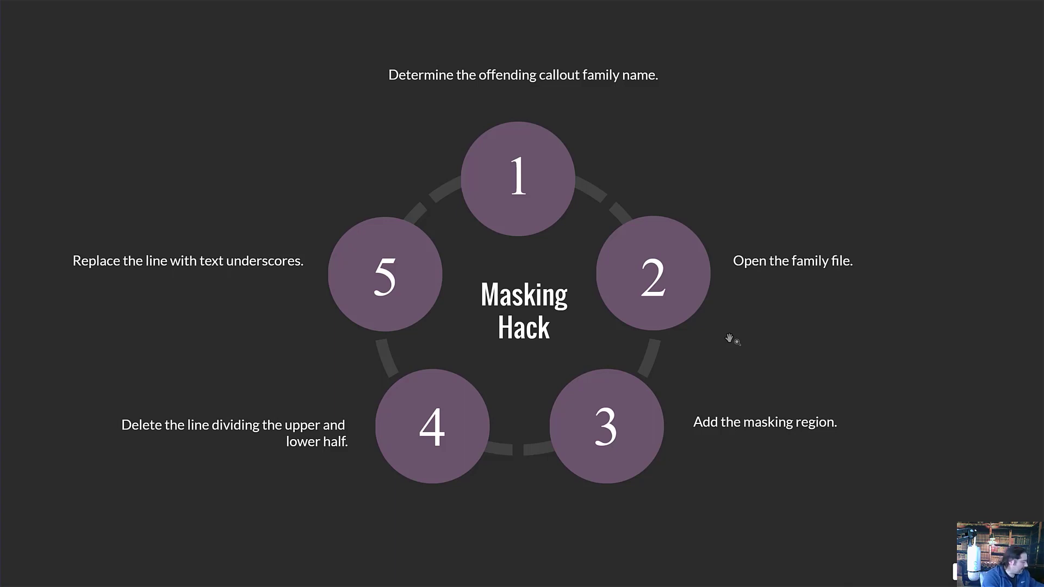
key("alt+Tab")
key("alt+Tab")
key("alt+Tab")
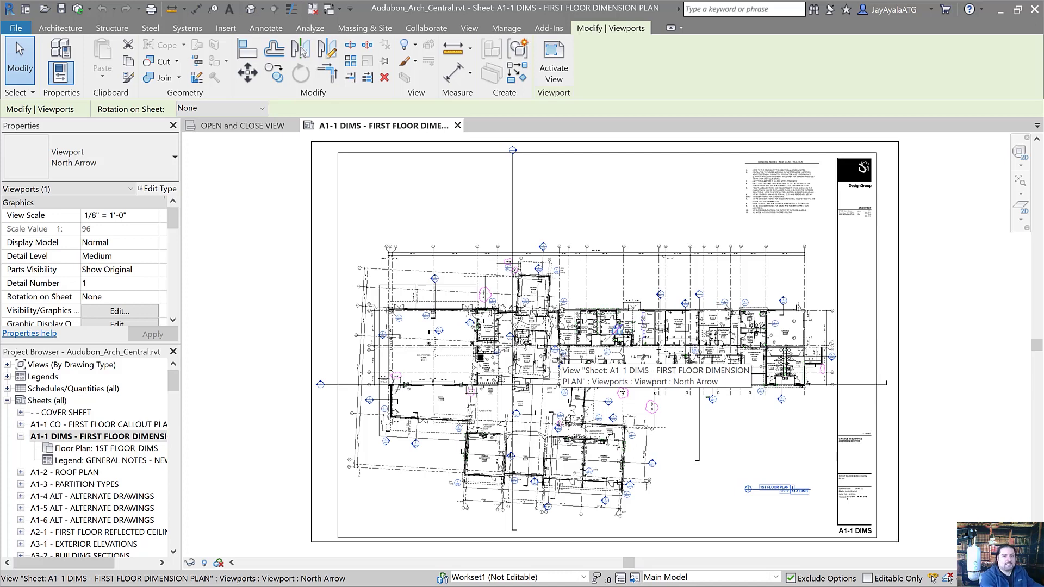
Open the 1ST FLOOR_DIMS plan and select the detail callout near Corridor 114
left_click(132, 449)
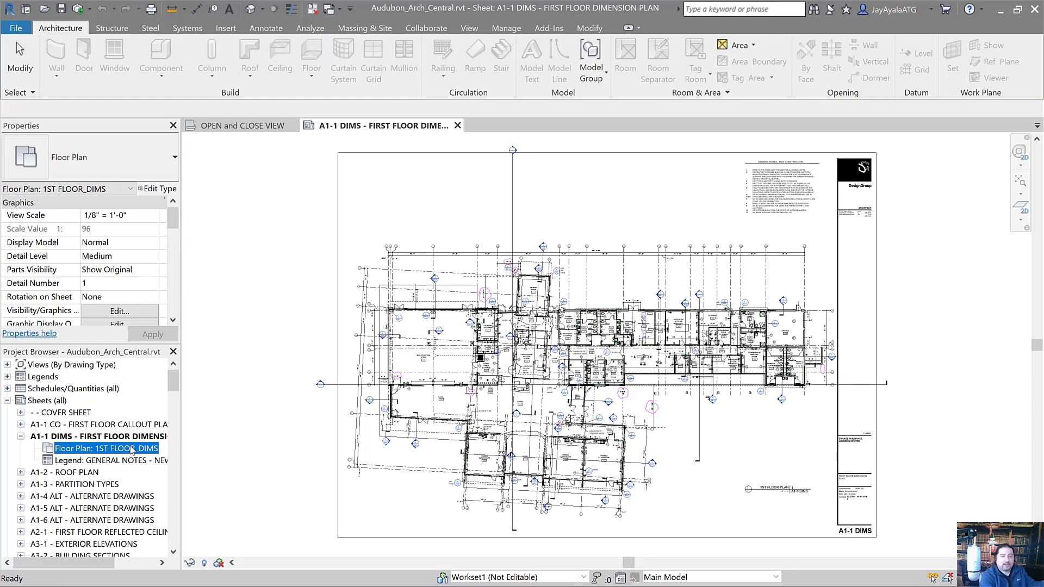
double_click(133, 450)
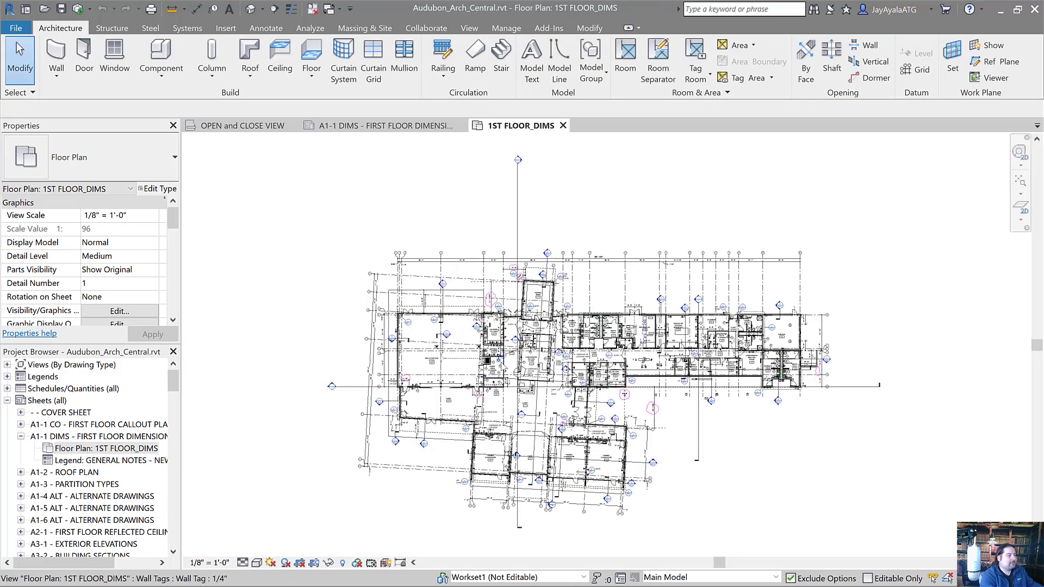
scroll(501, 372, "up", 6)
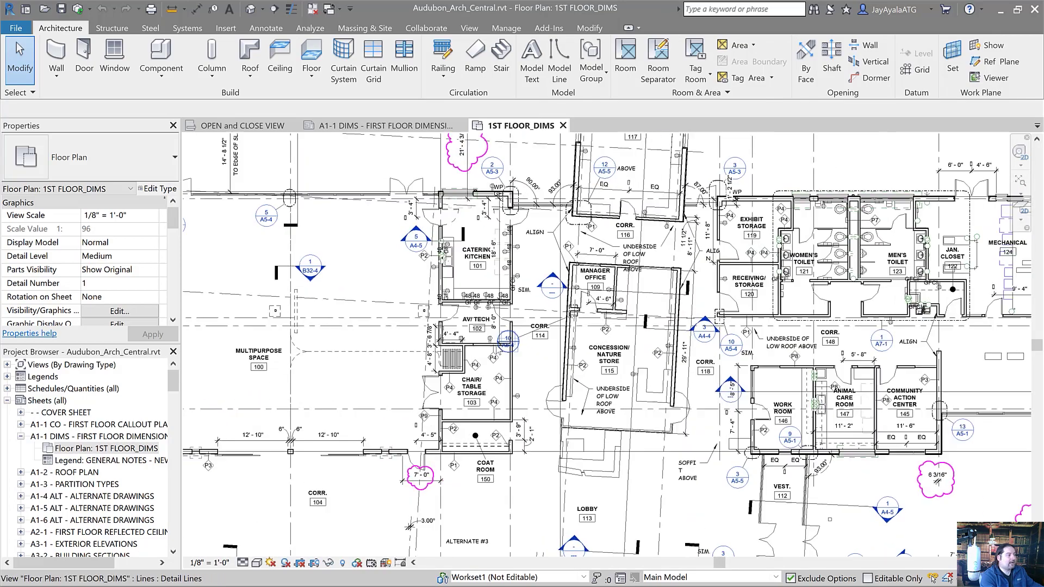
scroll(503, 348, "up", 4)
middle_click_drag(570, 374, 605, 401)
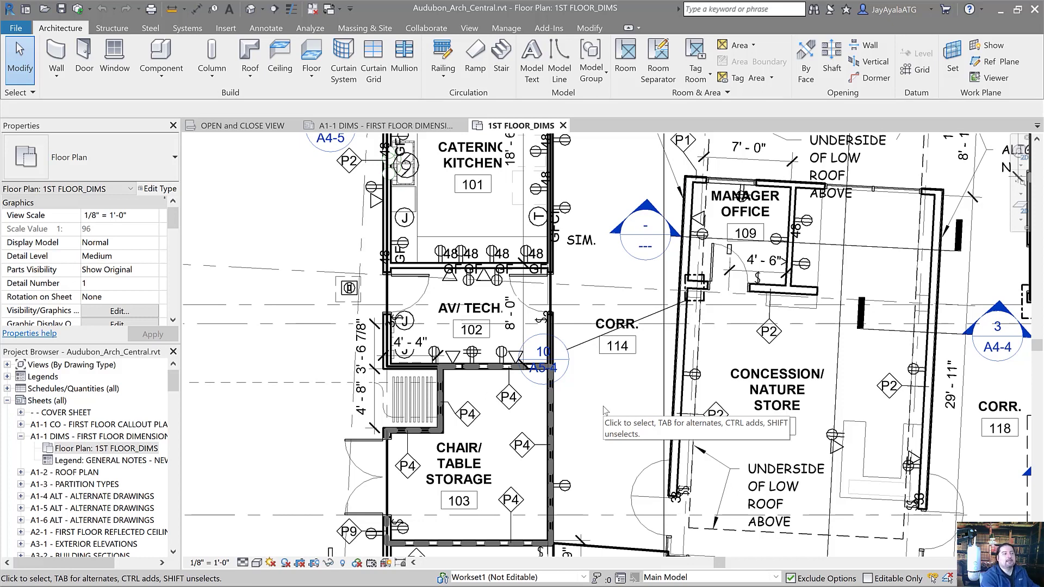
left_click(650, 317)
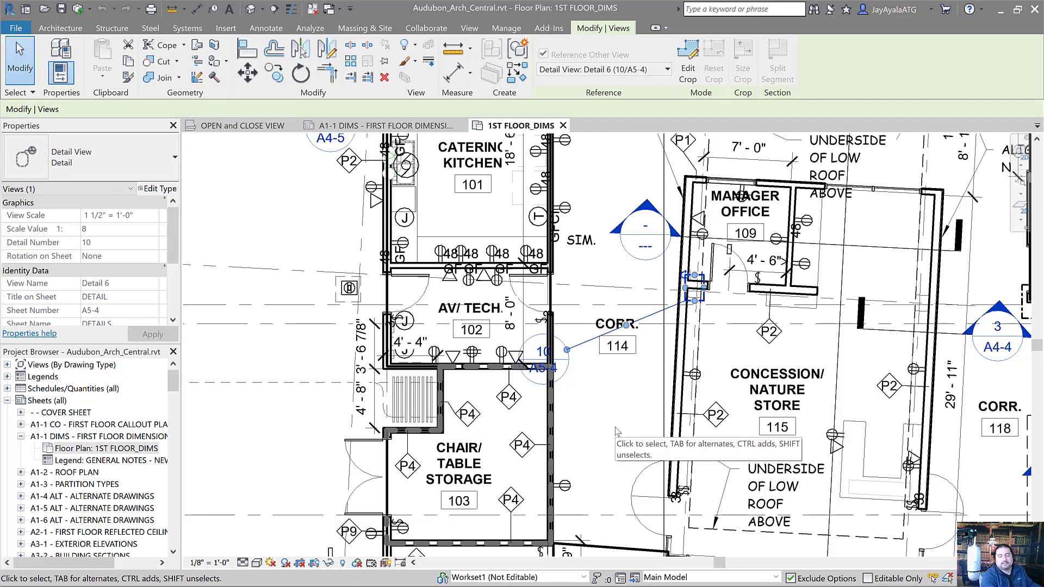
Check the callout type's Callout Tag to find the Callout Head family, closing without changes
left_click(161, 189)
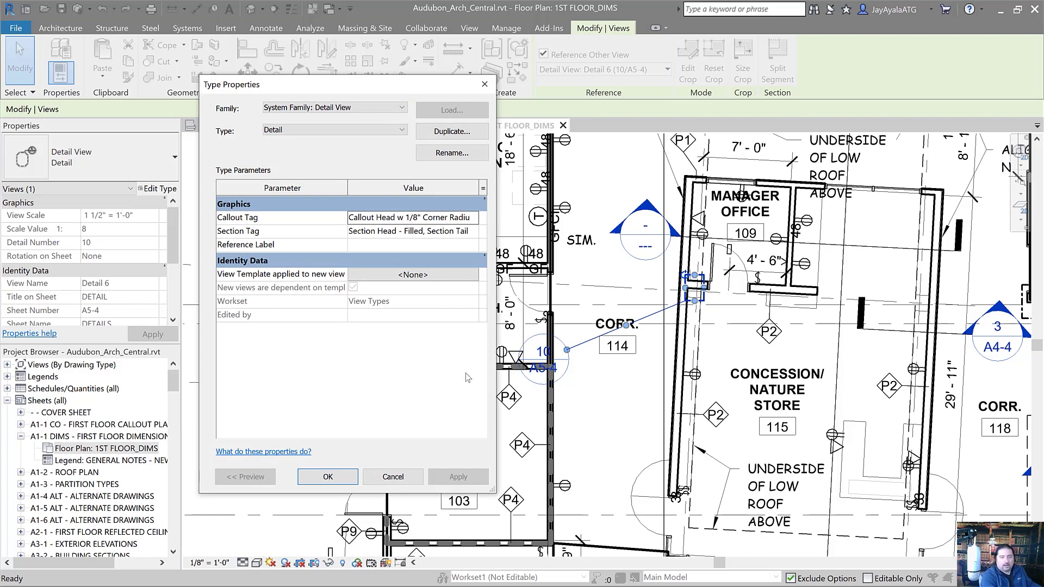
left_click(422, 217)
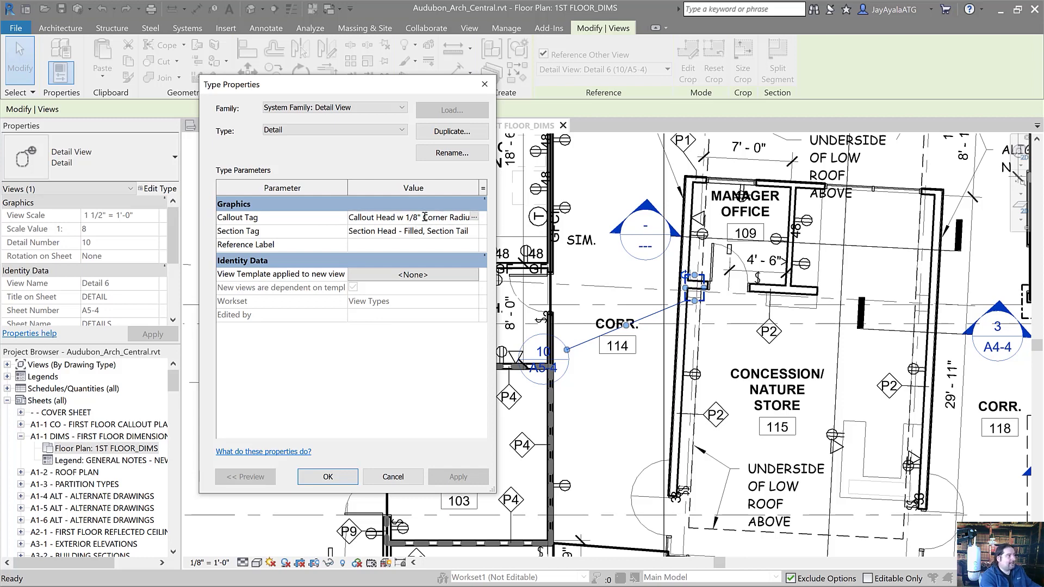
left_click(475, 218)
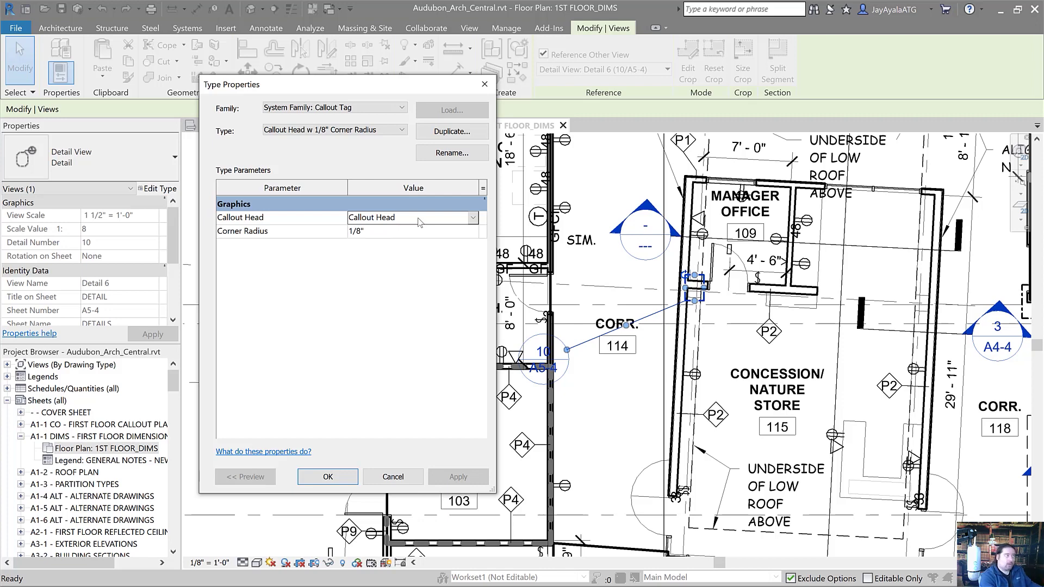
left_click(337, 481)
left_click(383, 477)
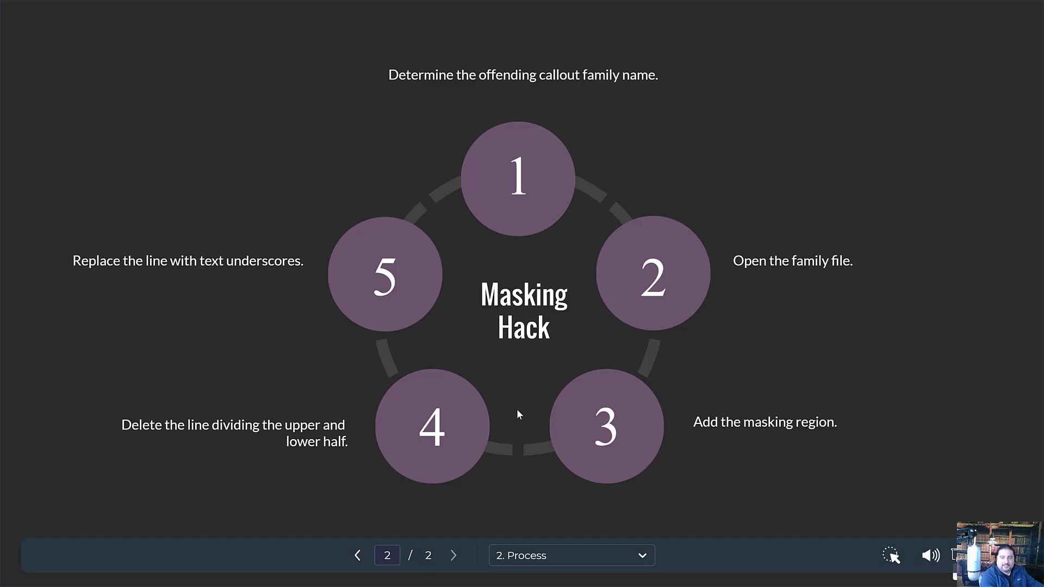
Open Callout Head.rfa from the US Imperial > Annotations library in the family editor
key("alt+Tab")
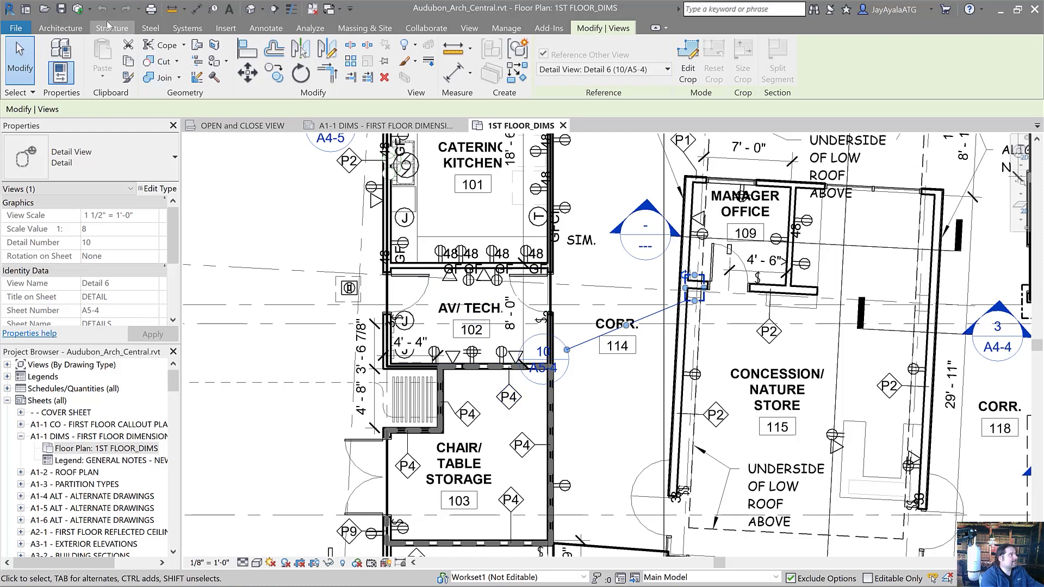
left_click(44, 9)
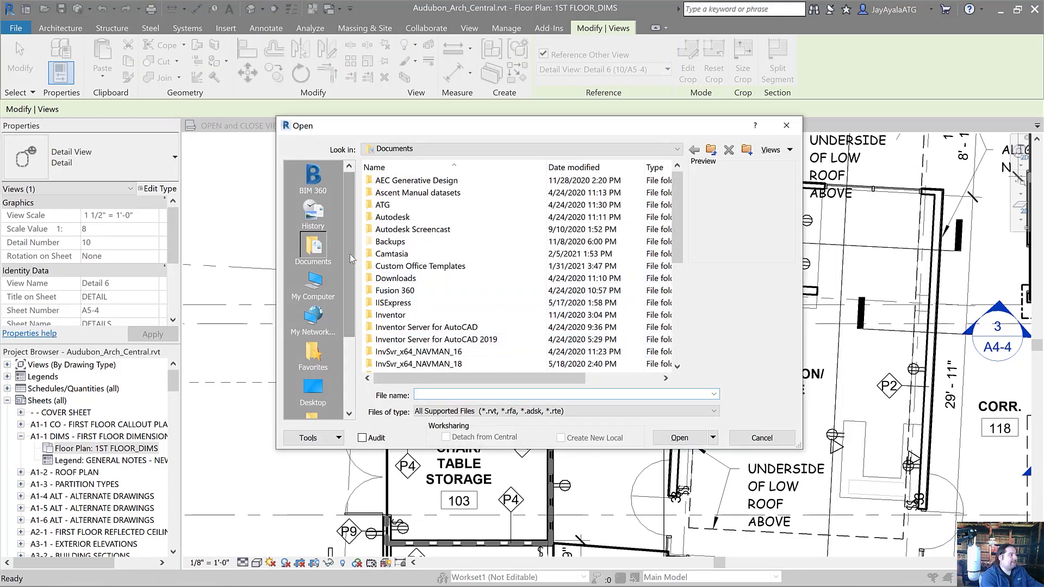
left_click_drag(350, 254, 351, 305)
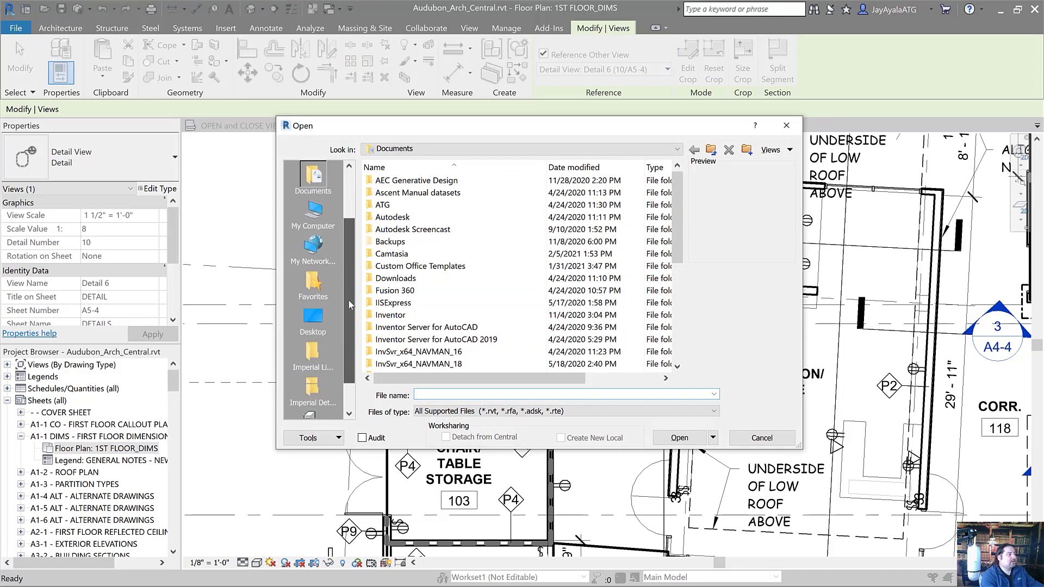
left_click(312, 355)
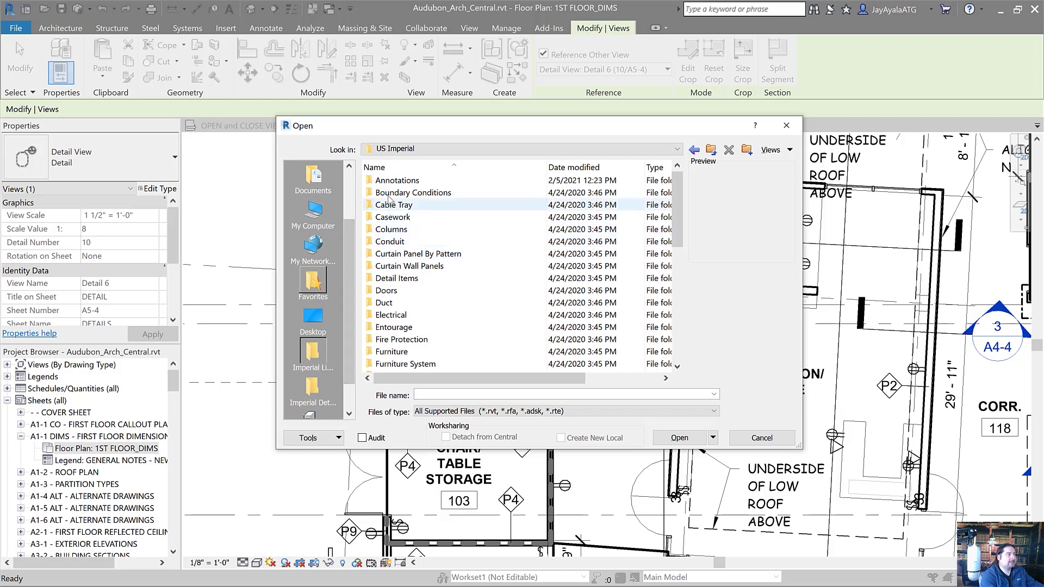
left_click(401, 181)
double_click(401, 181)
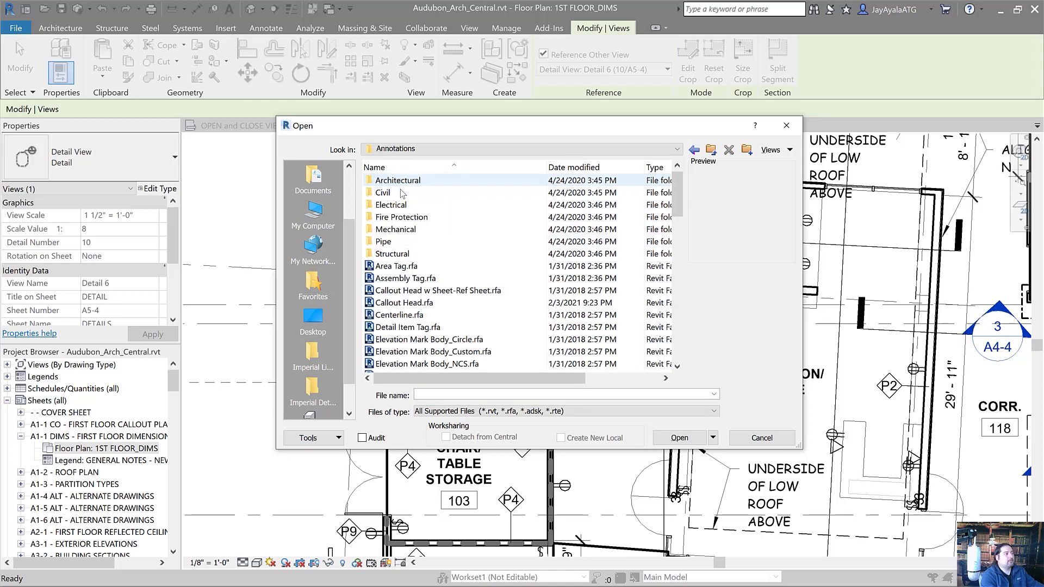
left_click(399, 294)
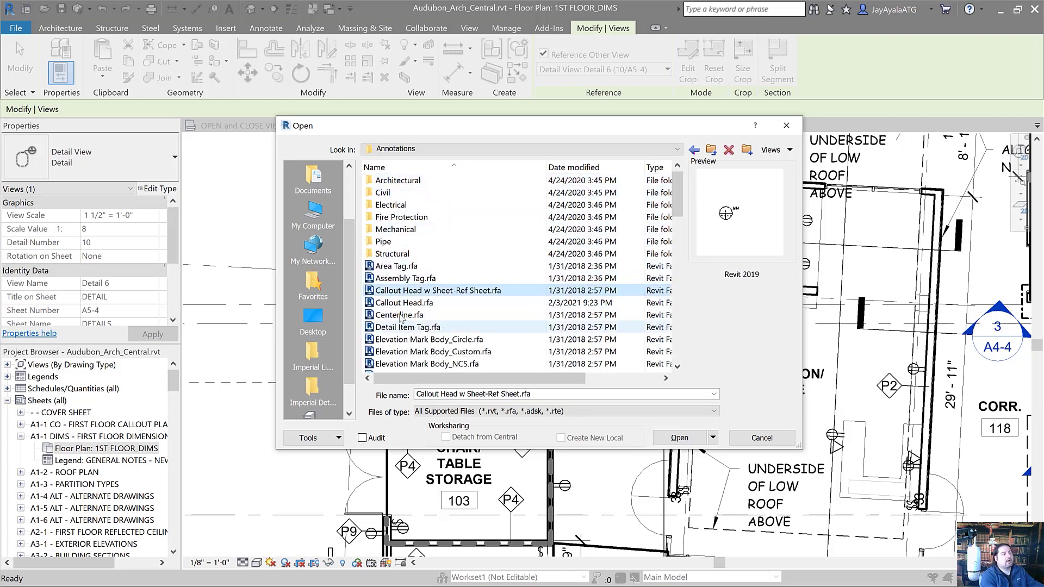
left_click(402, 303)
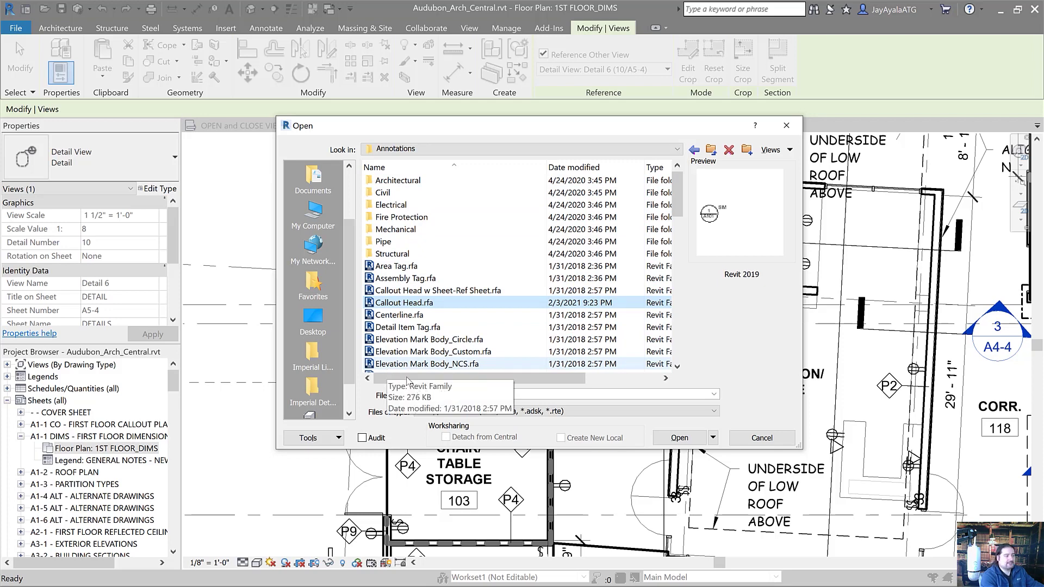
left_click(676, 441)
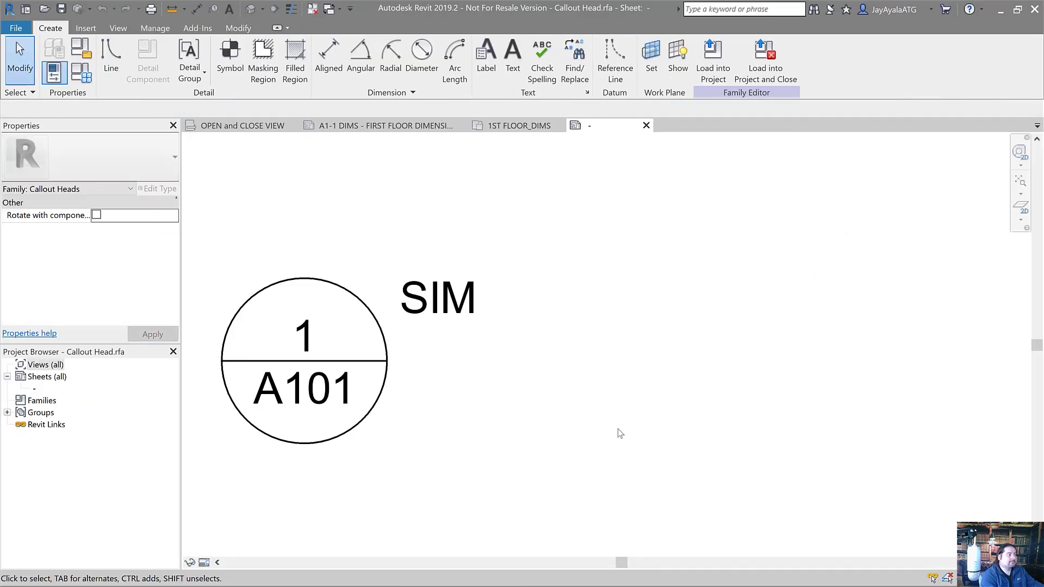
key("alt+Tab")
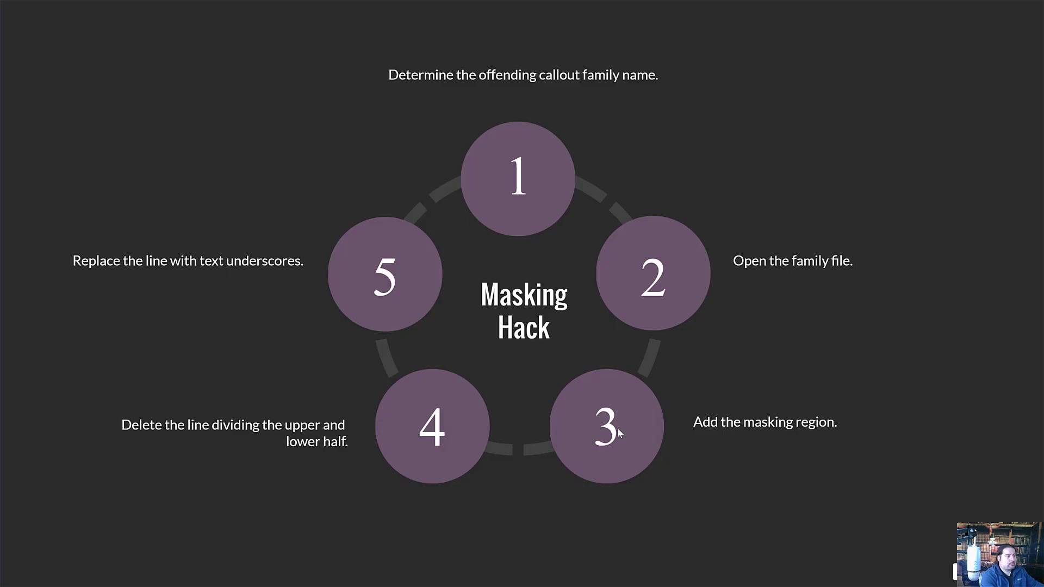
Sketch a circle-shaped masking region from the callout circle's centre to its edge and finish it
key("alt+Tab")
middle_click_drag(536, 419, 706, 413)
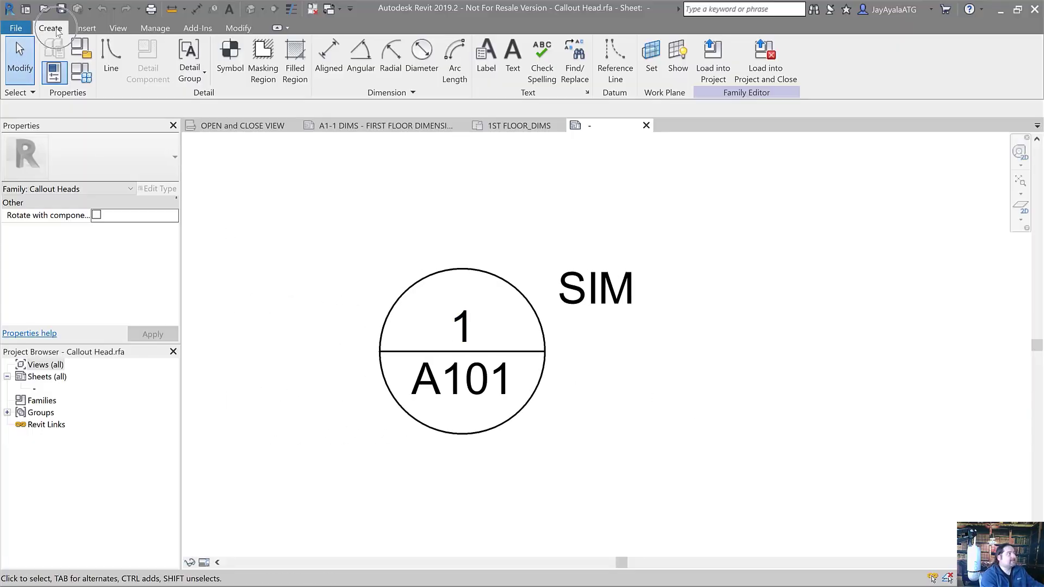
left_click(57, 31)
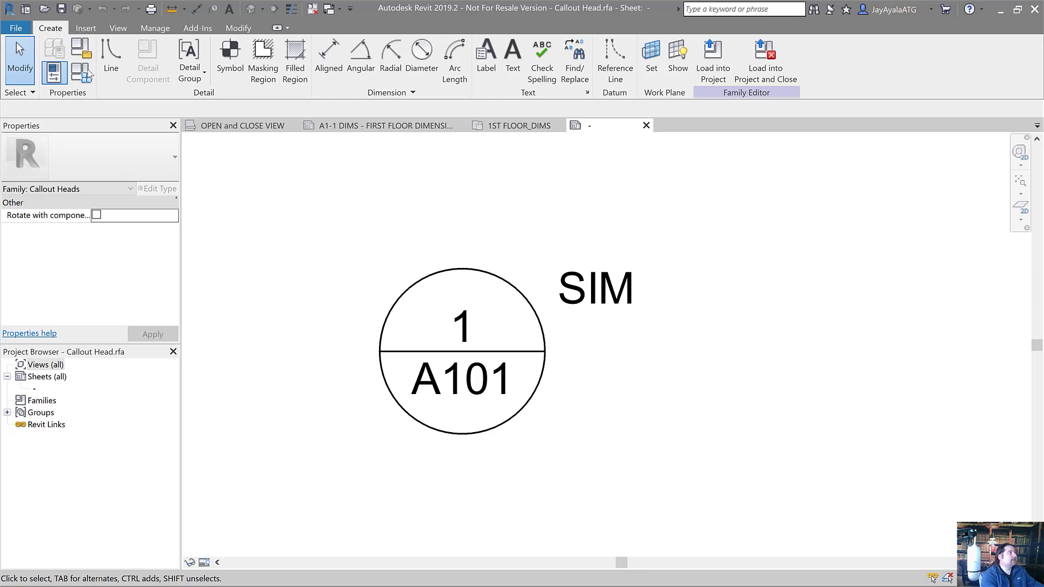
left_click(211, 96)
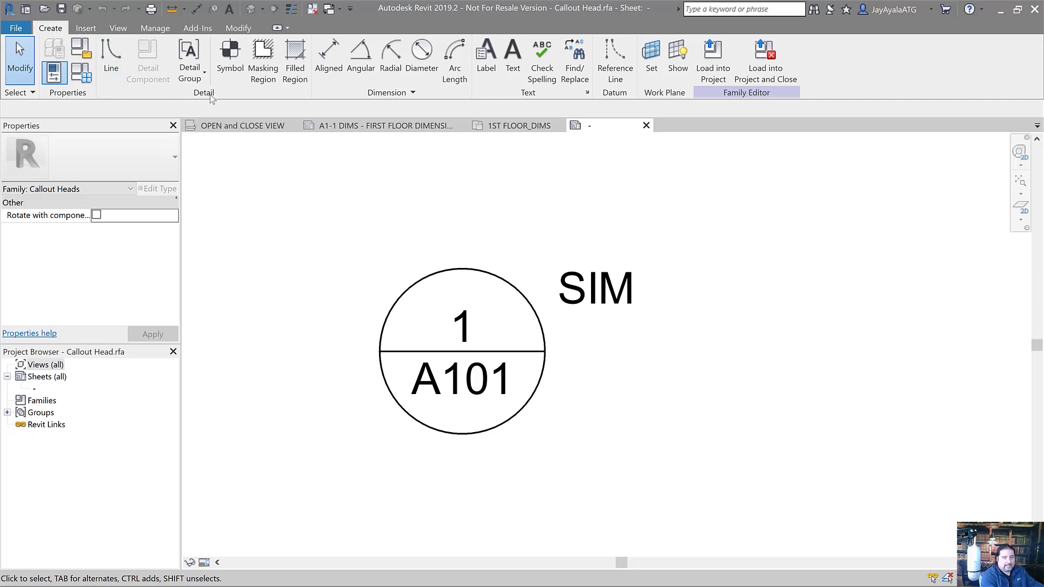
left_click(269, 64)
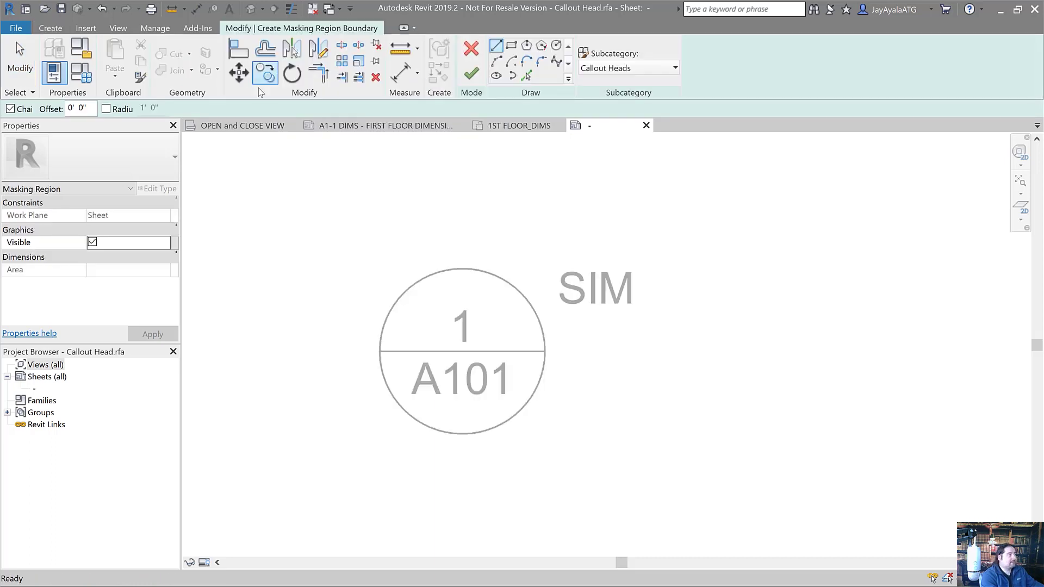
left_click(556, 45)
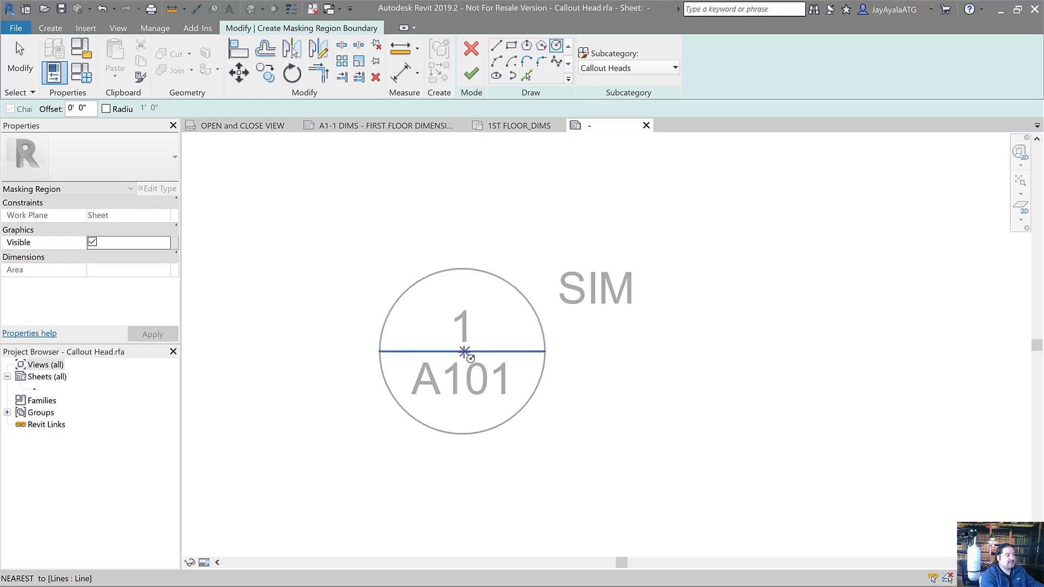
left_click(462, 352)
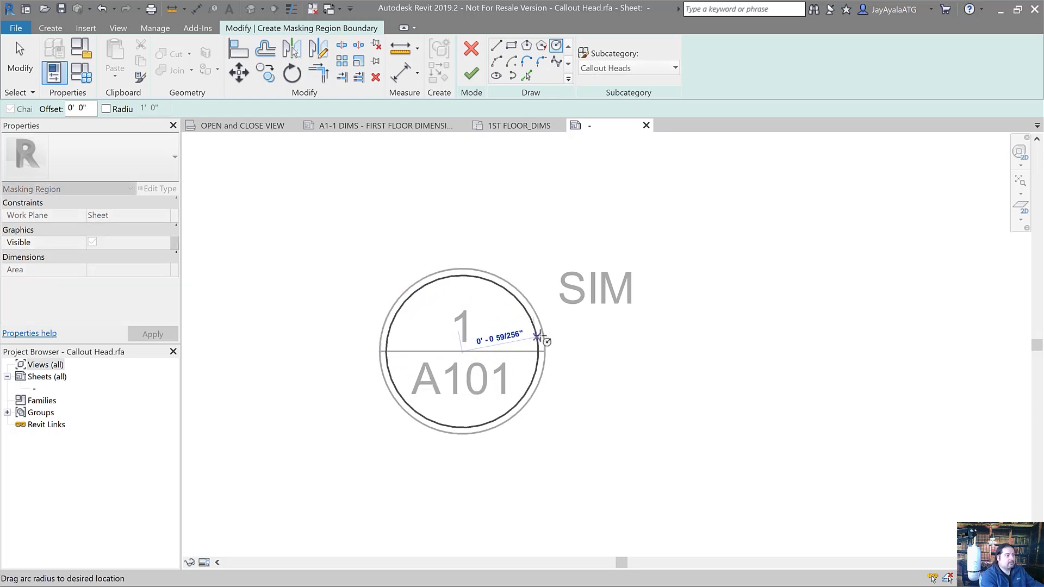
left_click(543, 335)
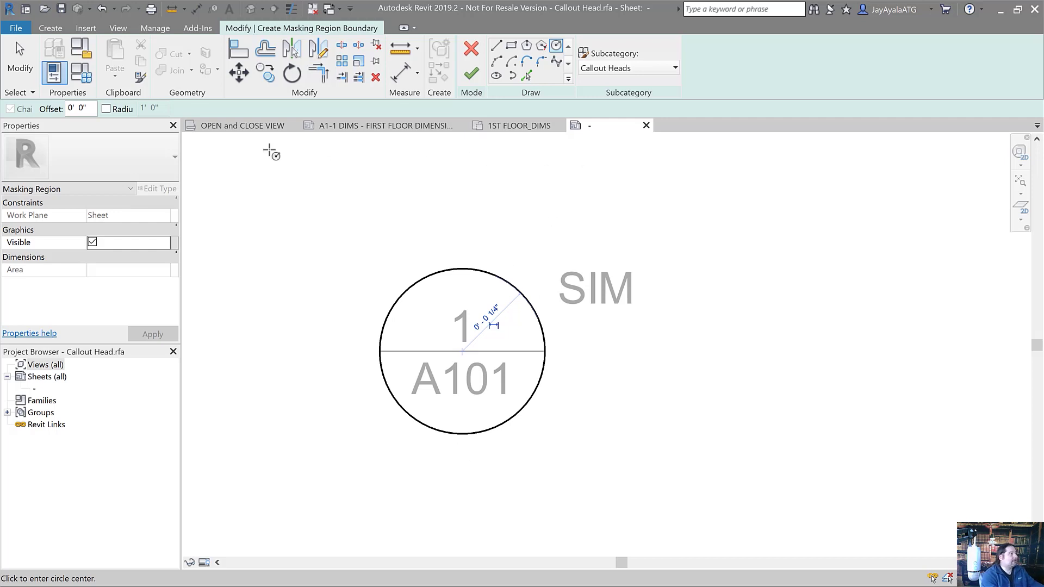
left_click(471, 75)
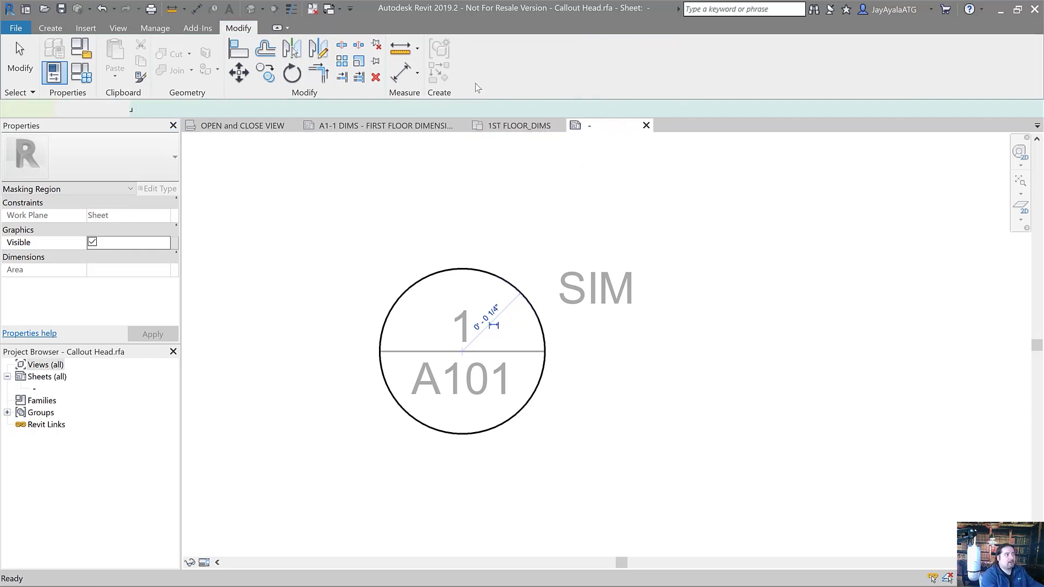
left_click(599, 482)
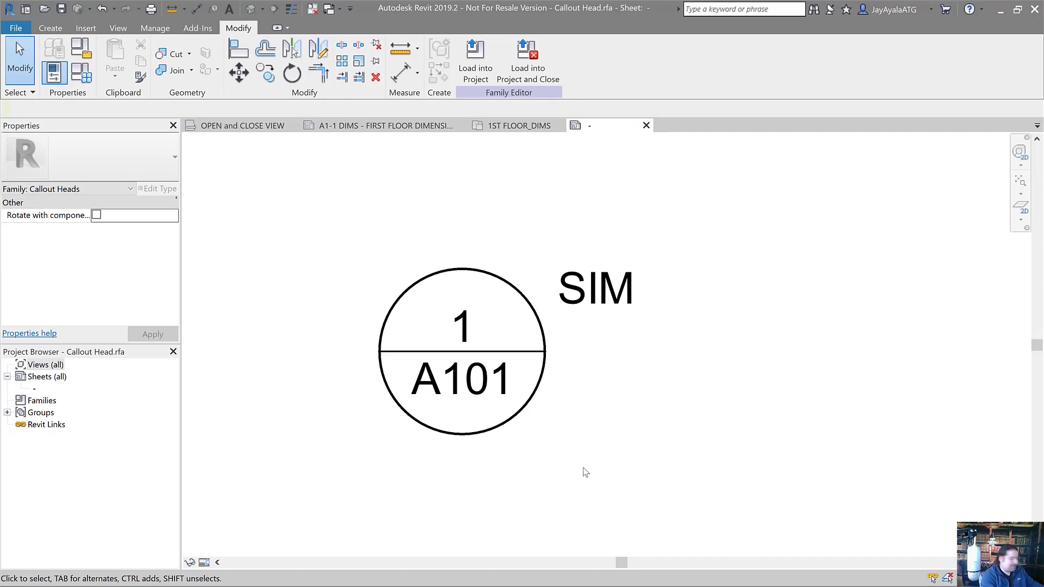
key("alt+Tab")
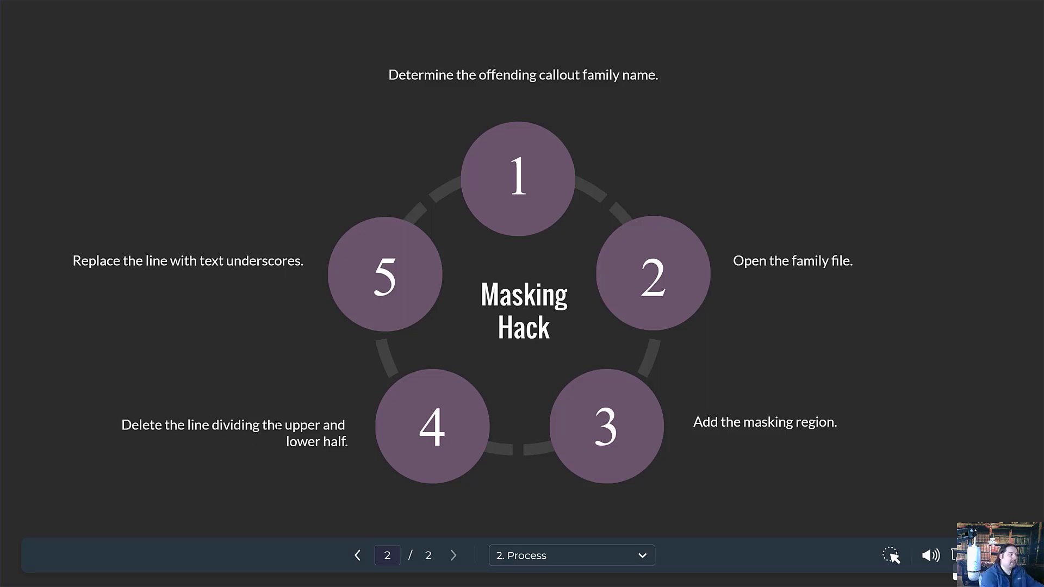
Delete the horizontal line separating 1 from A101 inside the callout circle
key("alt+Tab")
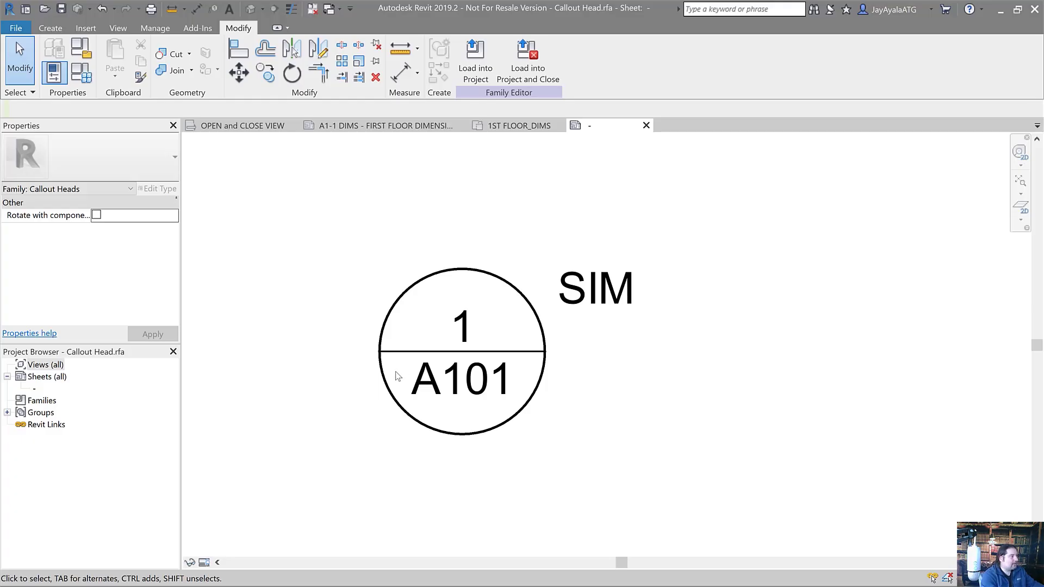
left_click(405, 352)
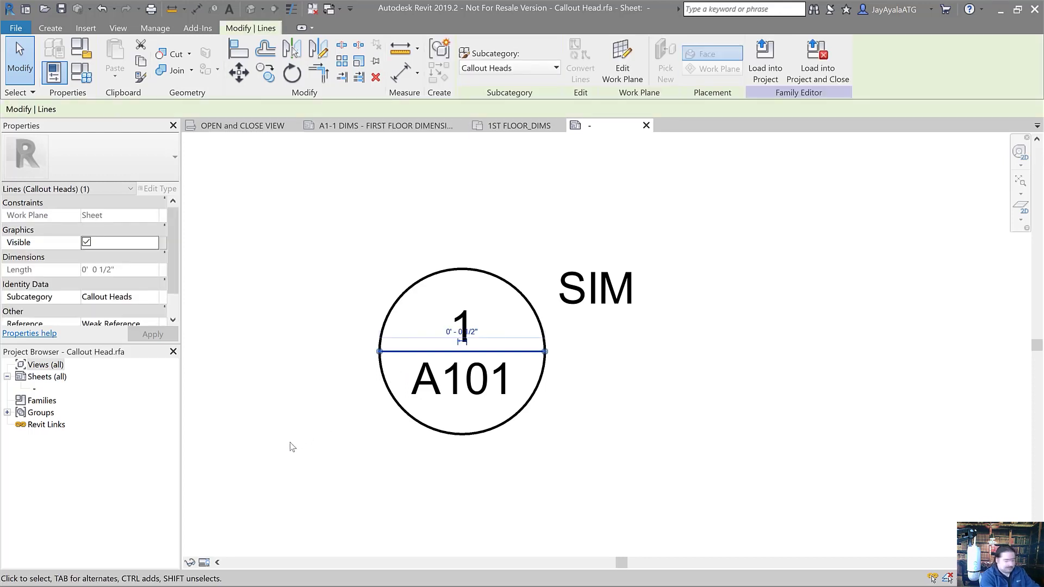
key("Delete")
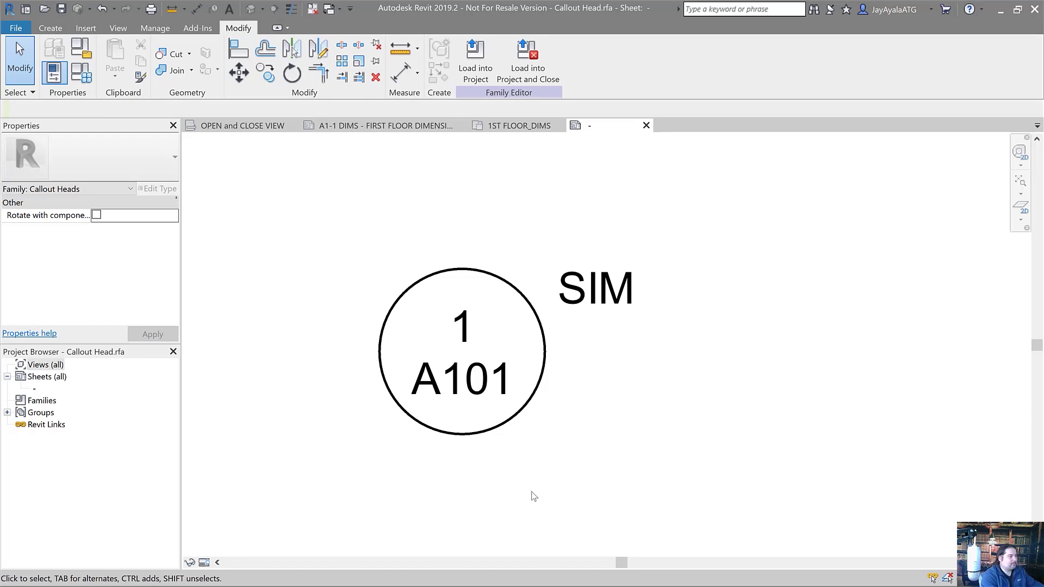
key("alt+Tab")
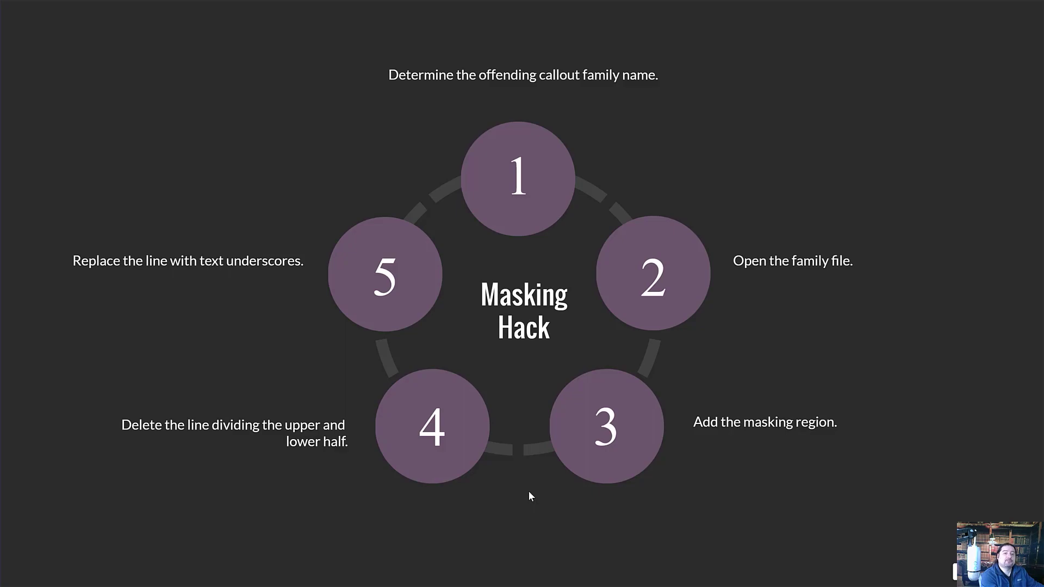
key("alt+Tab")
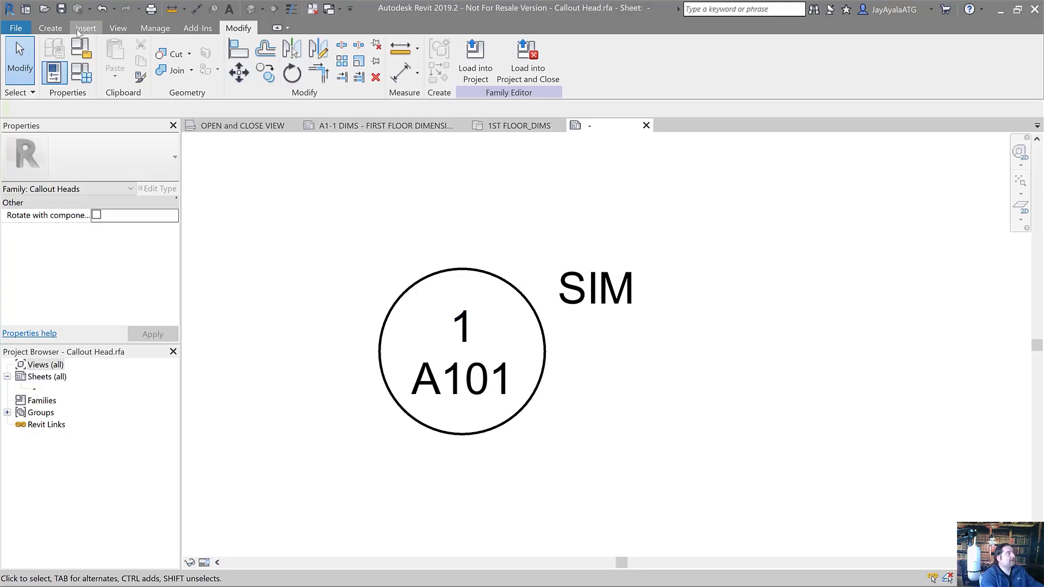
Start a new text note with Middle and Center alignment
left_click(52, 29)
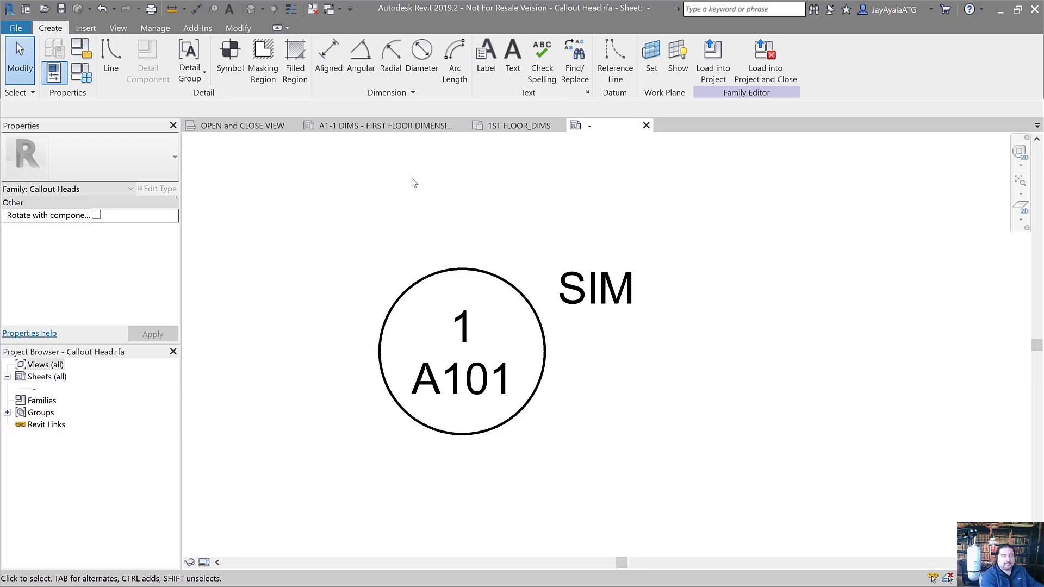
left_click(513, 57)
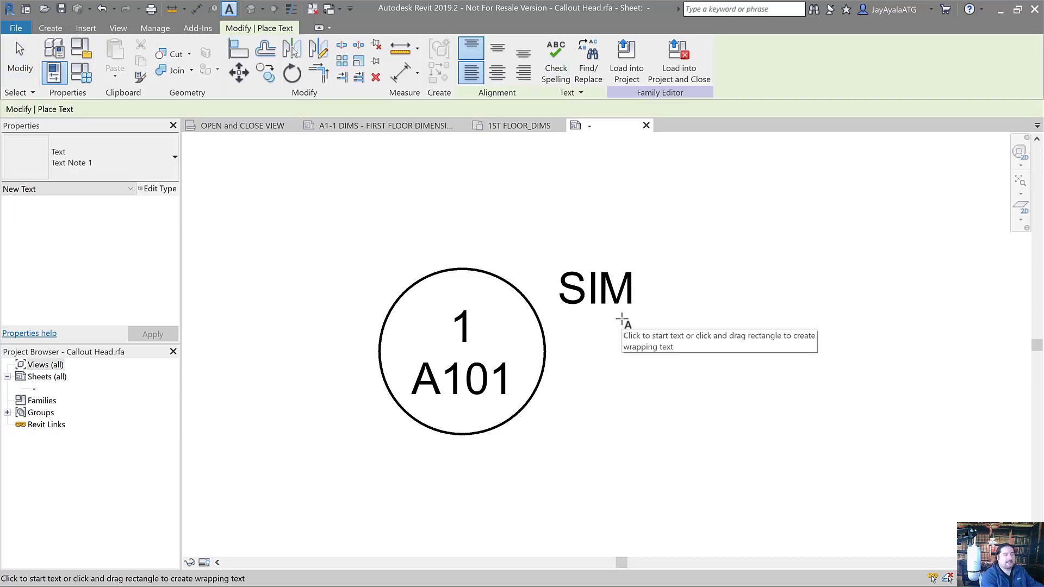
left_click(497, 50)
left_click(495, 73)
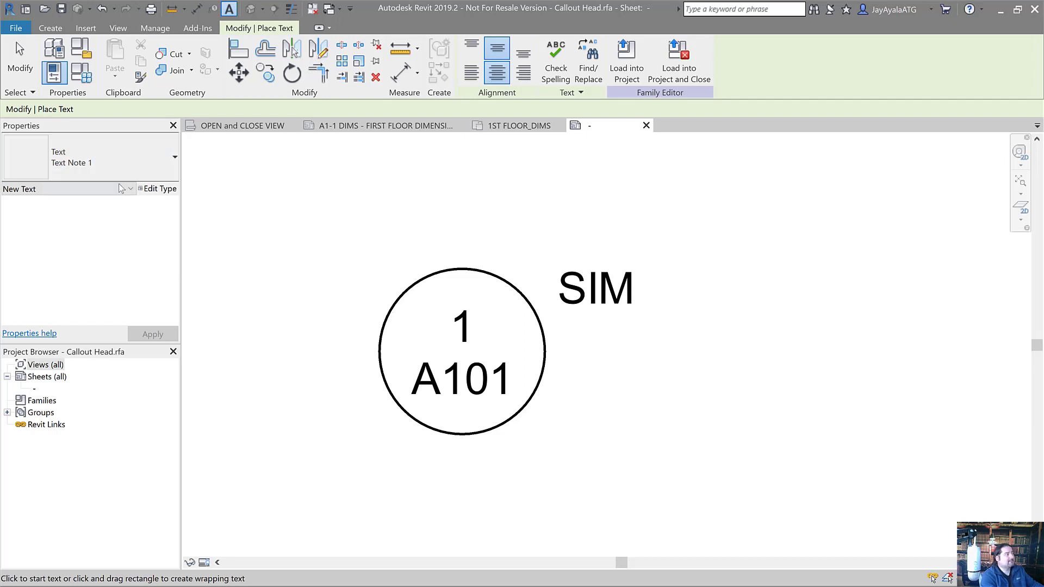
Duplicate the text type as a new type named Text Note 3/256"
left_click(157, 189)
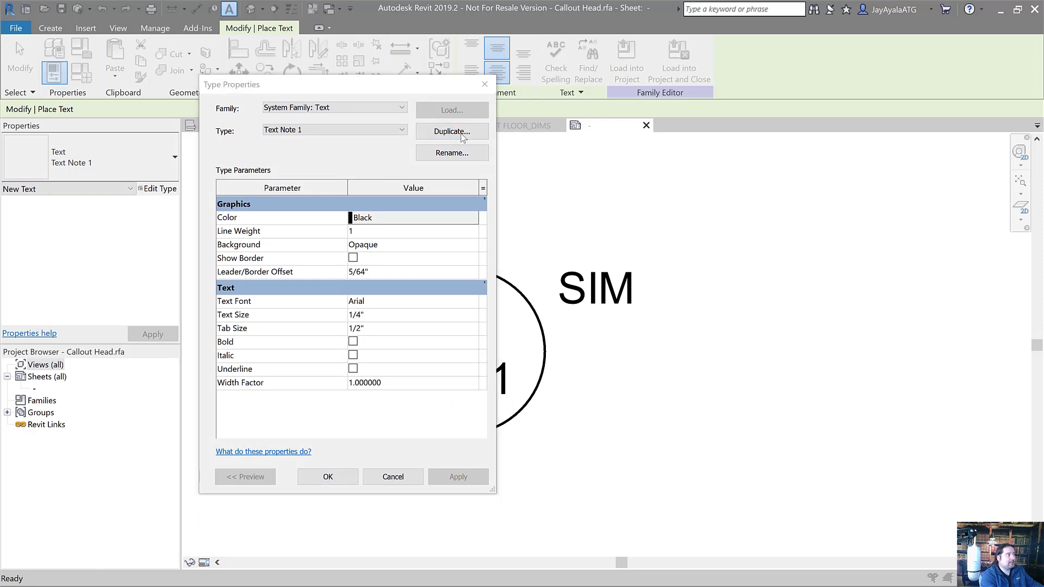
left_click(462, 135)
left_click(369, 272)
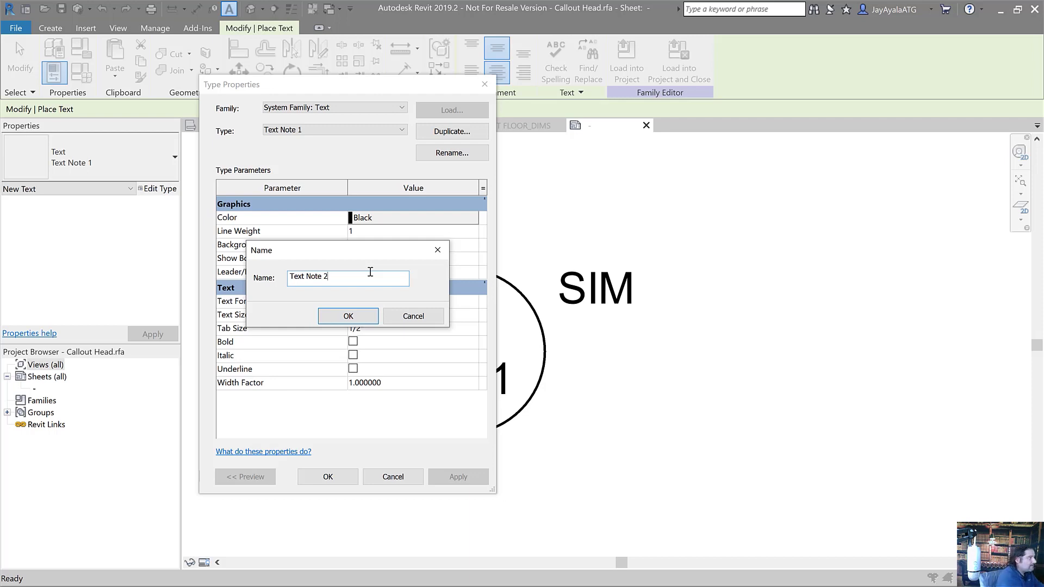
key("BackSpace")
type("3")
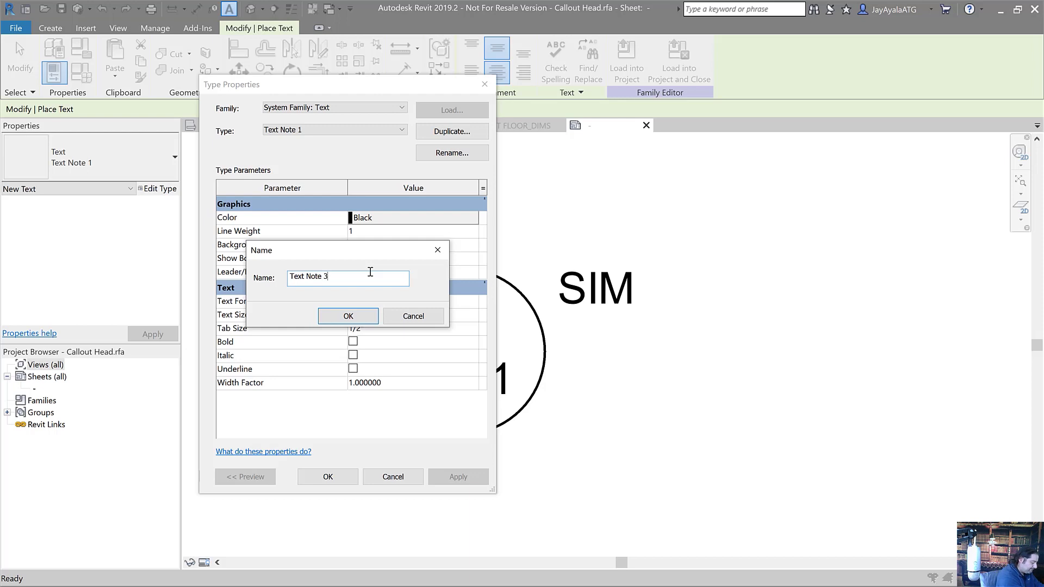
type("/256\"")
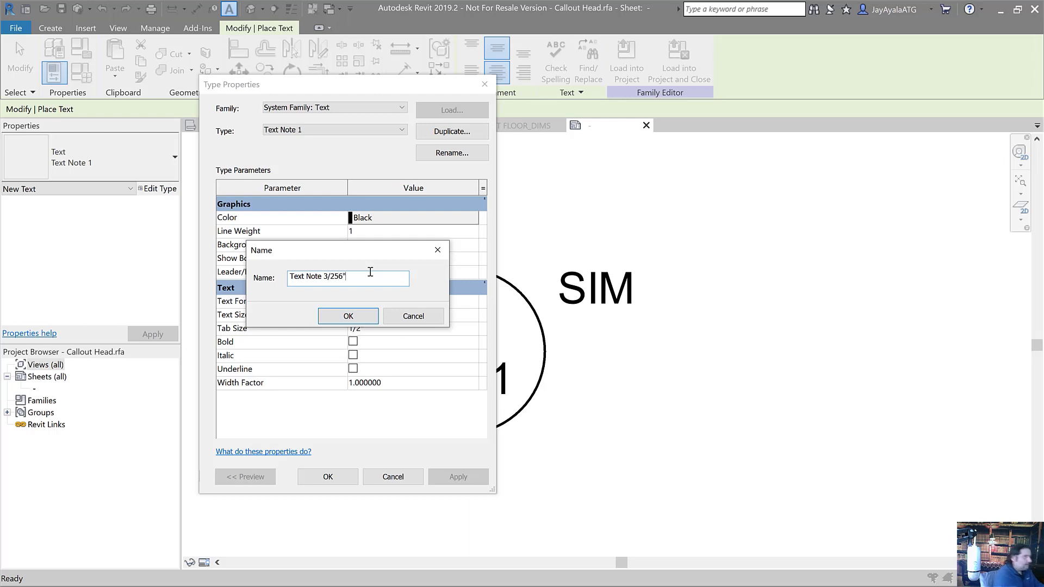
left_click(365, 317)
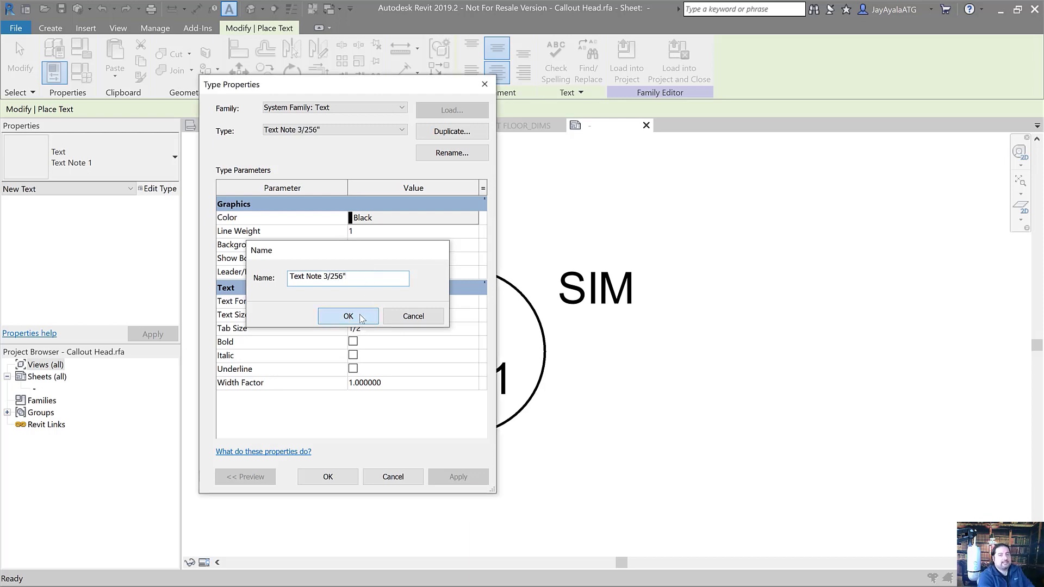
Give the new text type a Transparent background and 3/256" text size
left_click(474, 246)
left_click(475, 246)
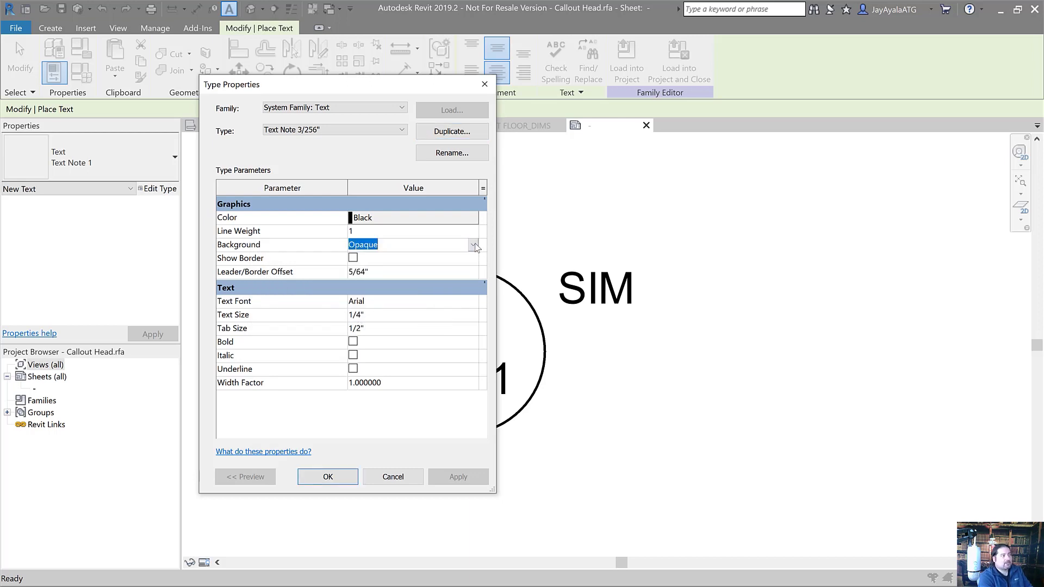
left_click(476, 247)
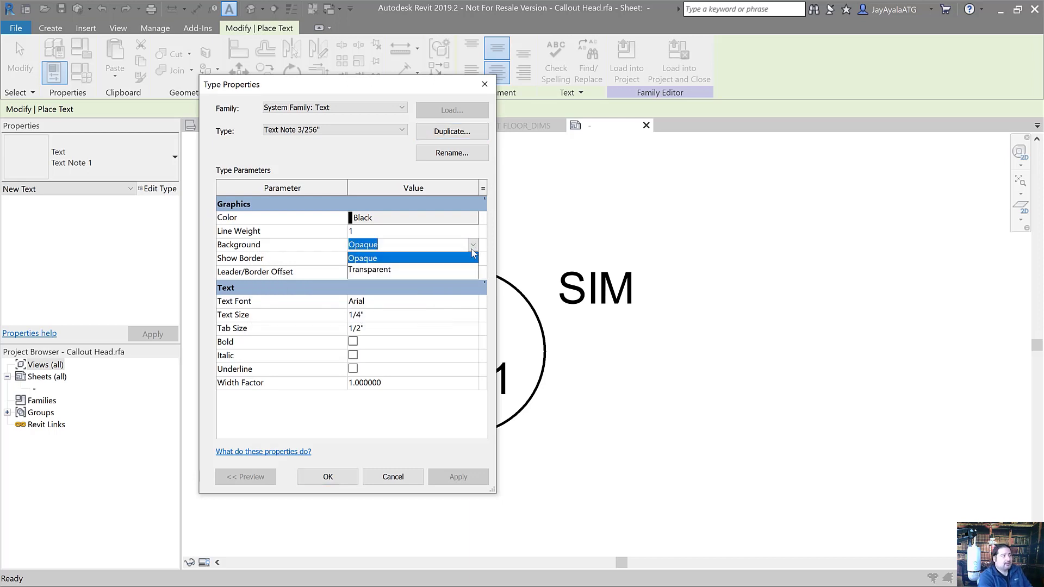
left_click(466, 270)
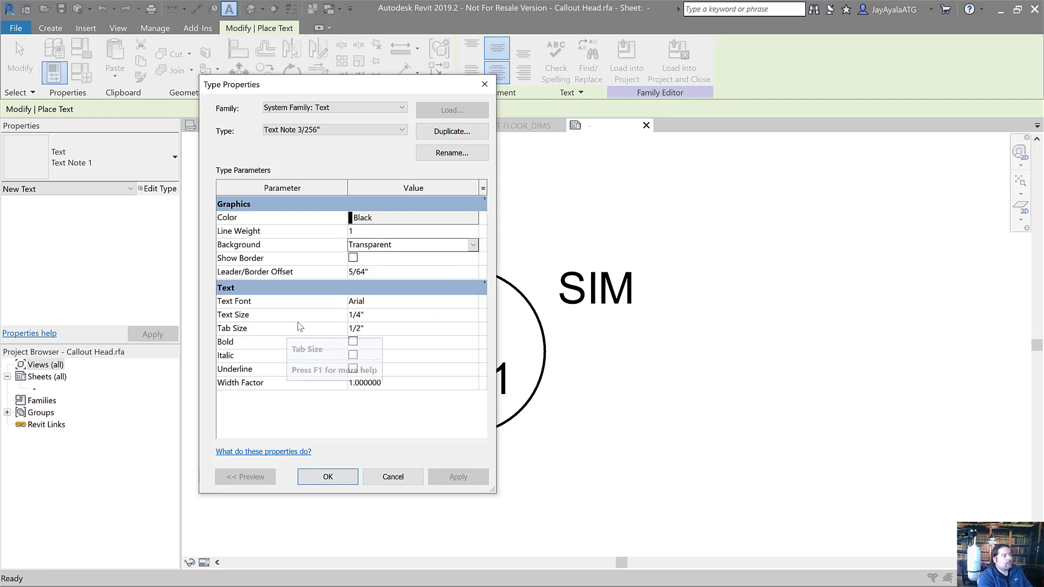
left_click(405, 317)
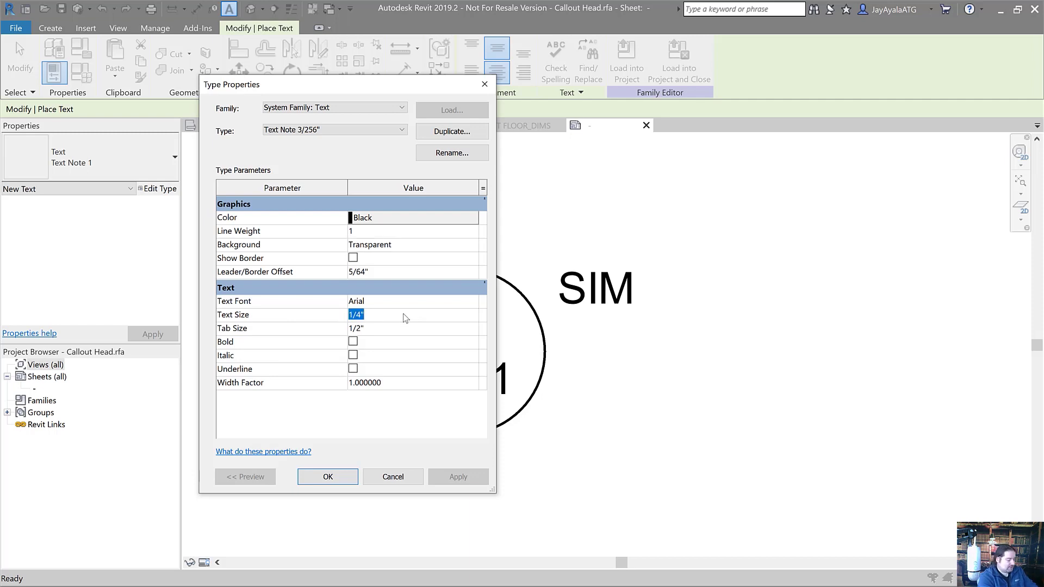
type("3")
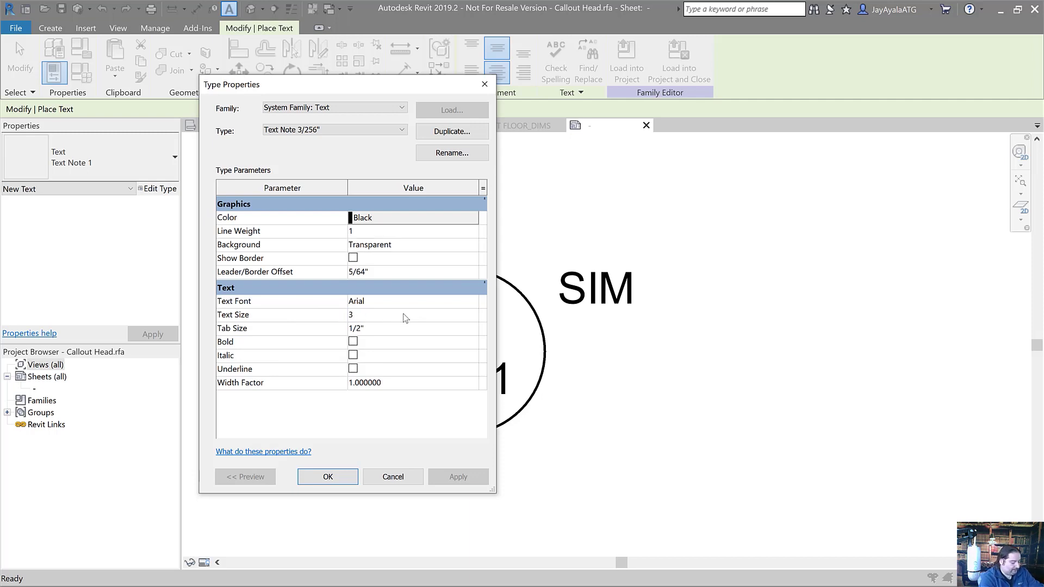
type("/256")
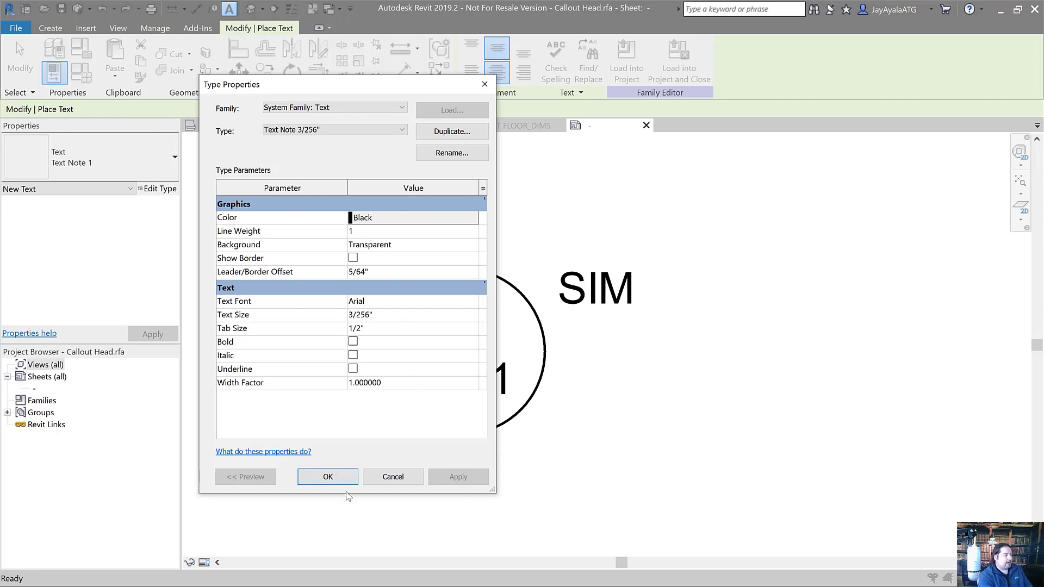
left_click(328, 477)
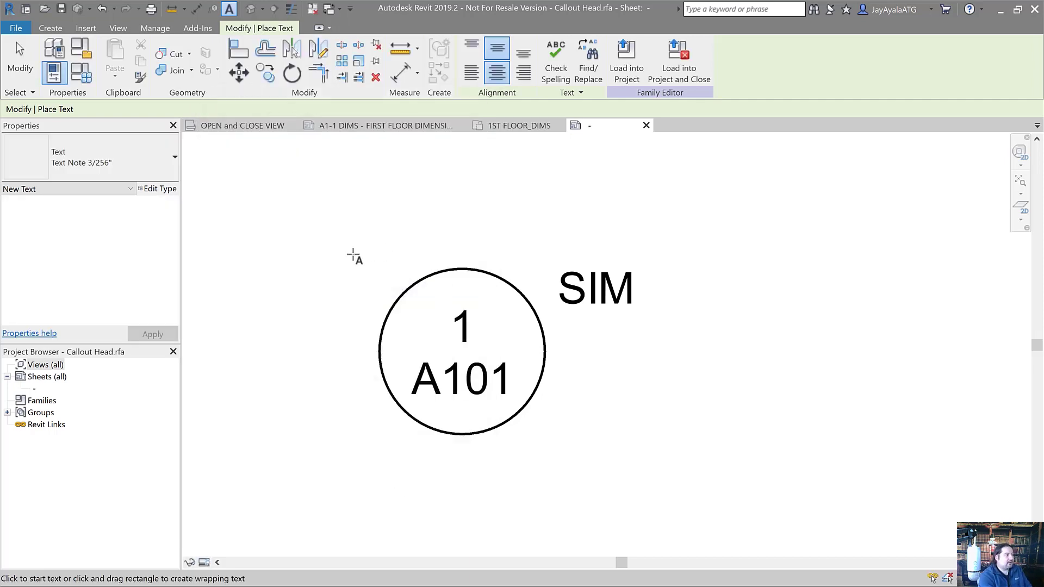
Place a wide Text Note 3/256" text box above the callout circle
left_click_drag(337, 229, 581, 367)
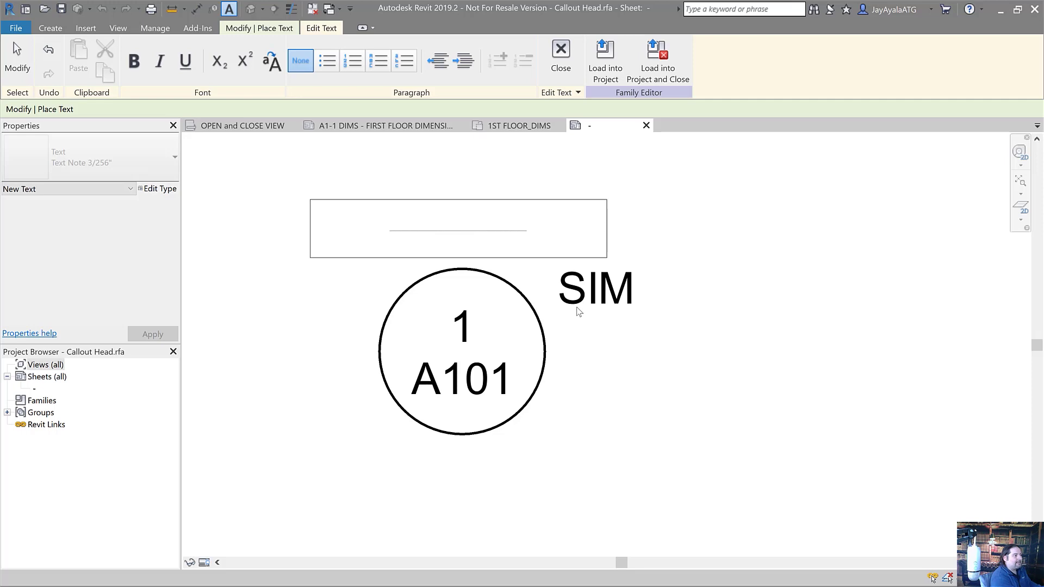
left_click(572, 380)
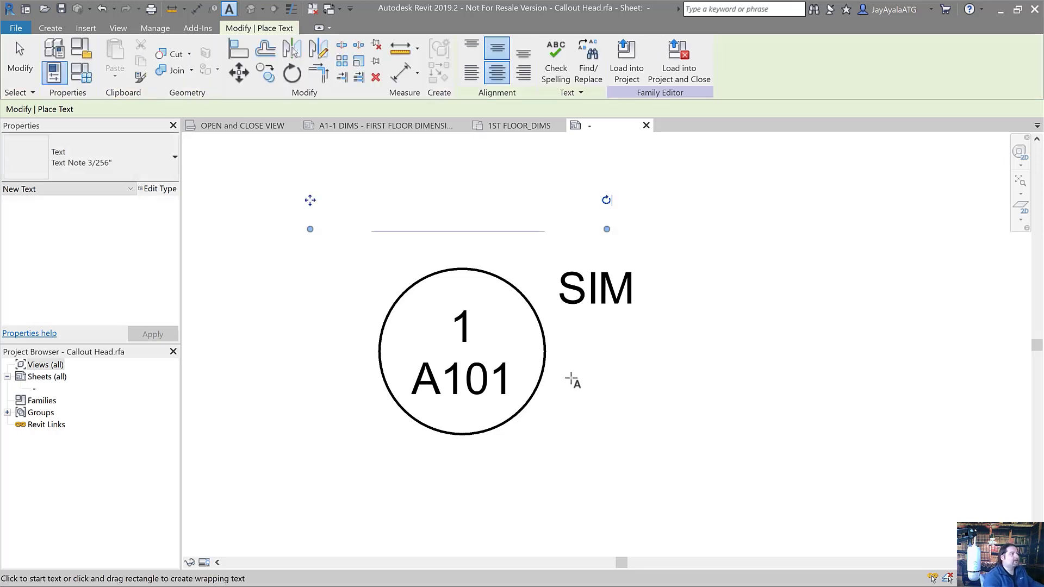
key("Escape")
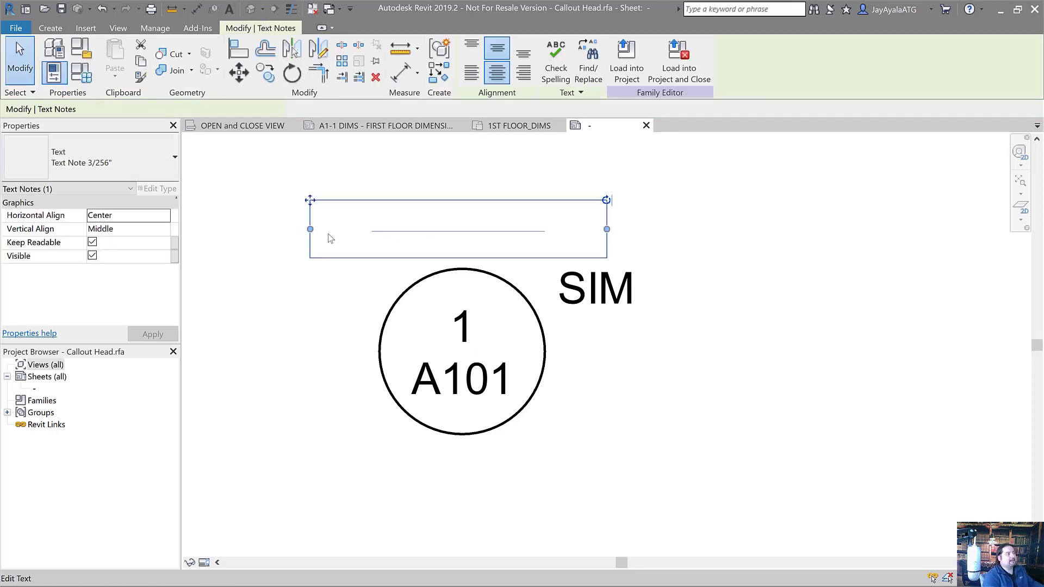
Move the text note across the circle's middle and enter its text for editing
left_click_drag(310, 200, 307, 321, "ctrl")
scroll(308, 322, "up", 3)
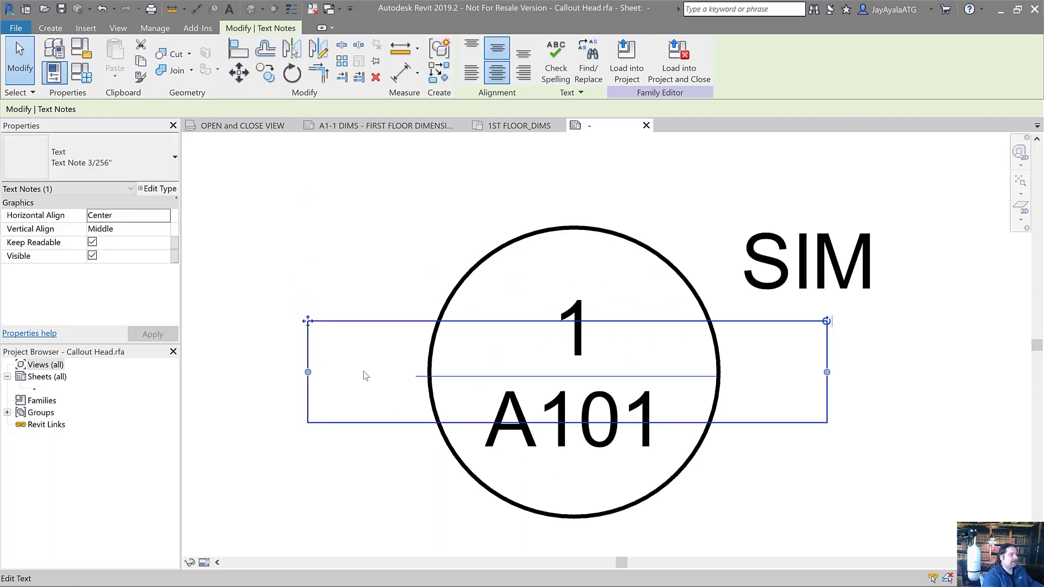
scroll(381, 378, "up", 2)
scroll(411, 385, "up", 3)
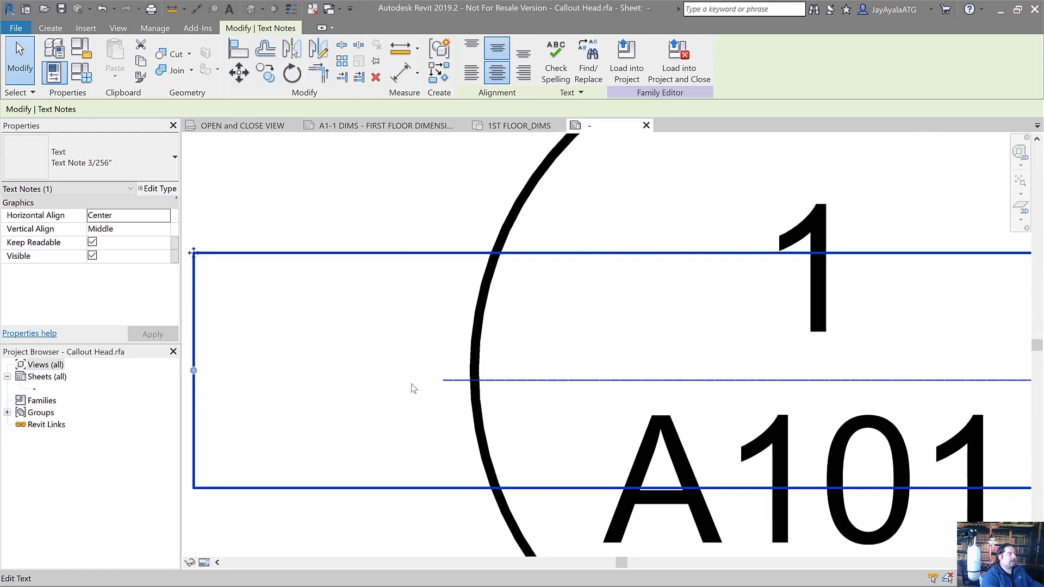
middle_click_drag(382, 377, 462, 387)
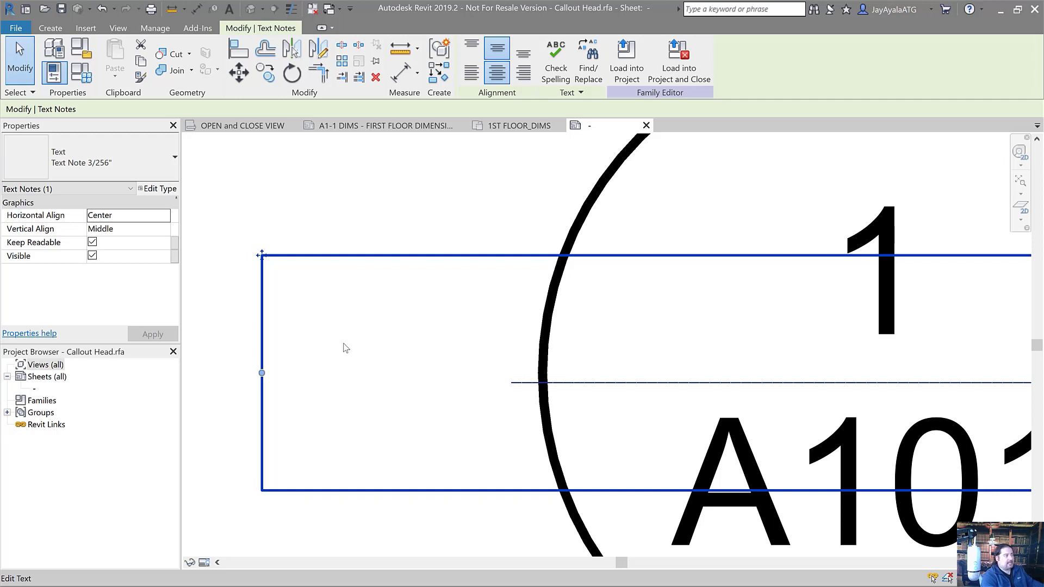
left_click_drag(262, 255, 272, 247)
scroll(342, 397, "down", 3)
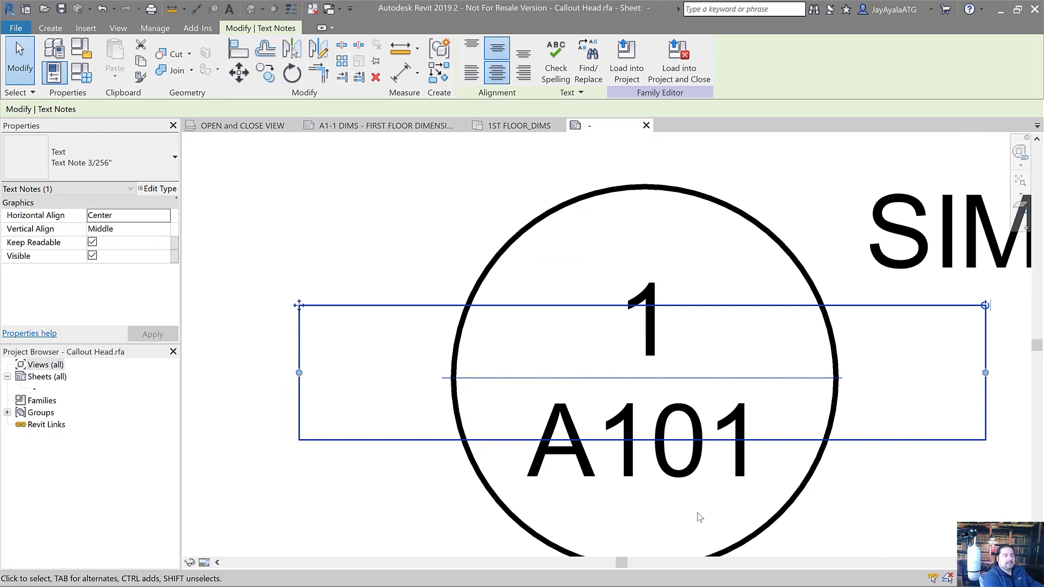
key("Right")
key("Right")
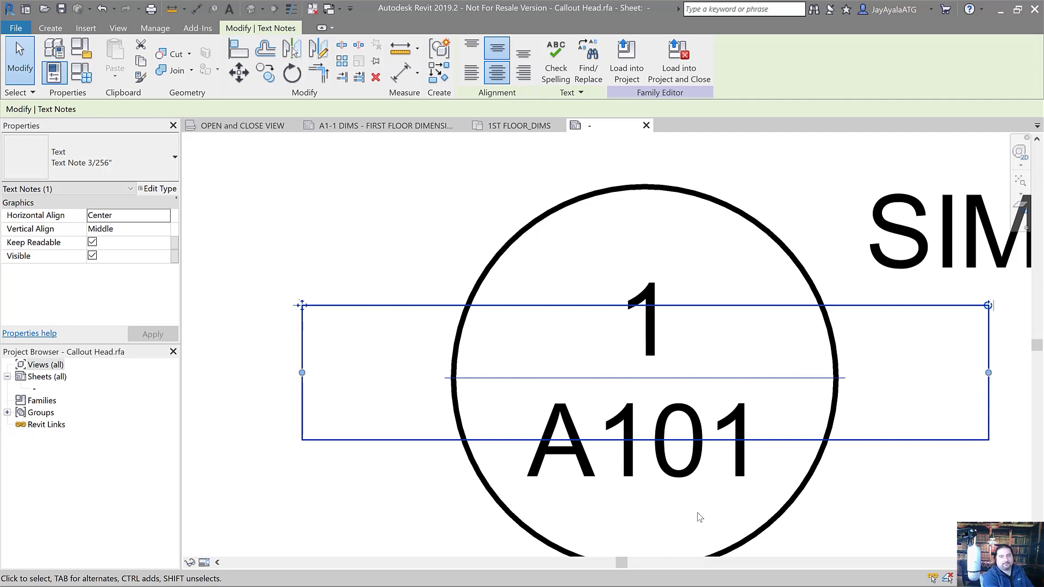
left_click(665, 380)
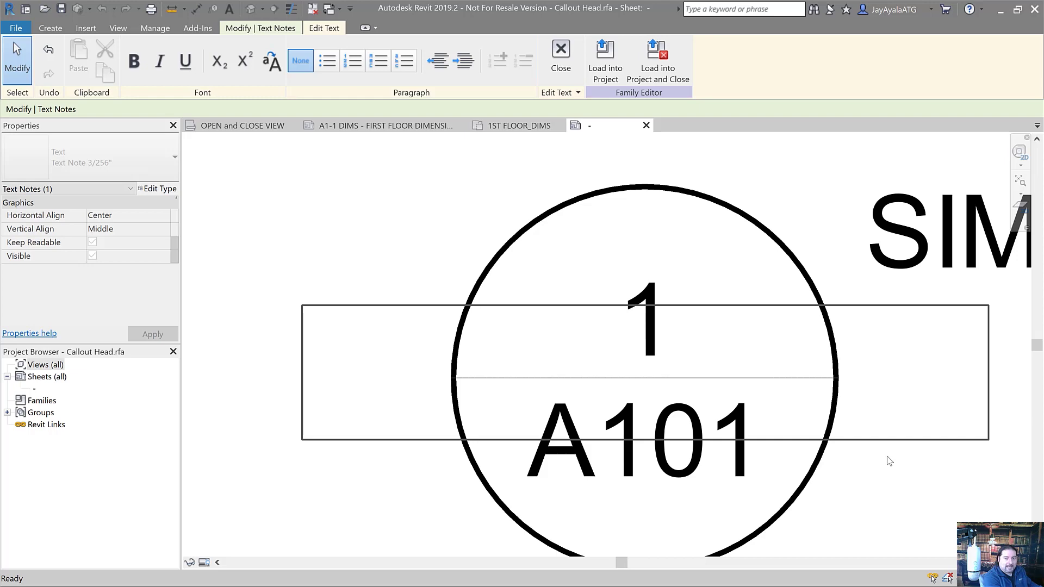
key("super")
Launch Character Map via the Windows search and move it off the Revit tools
type("ch")
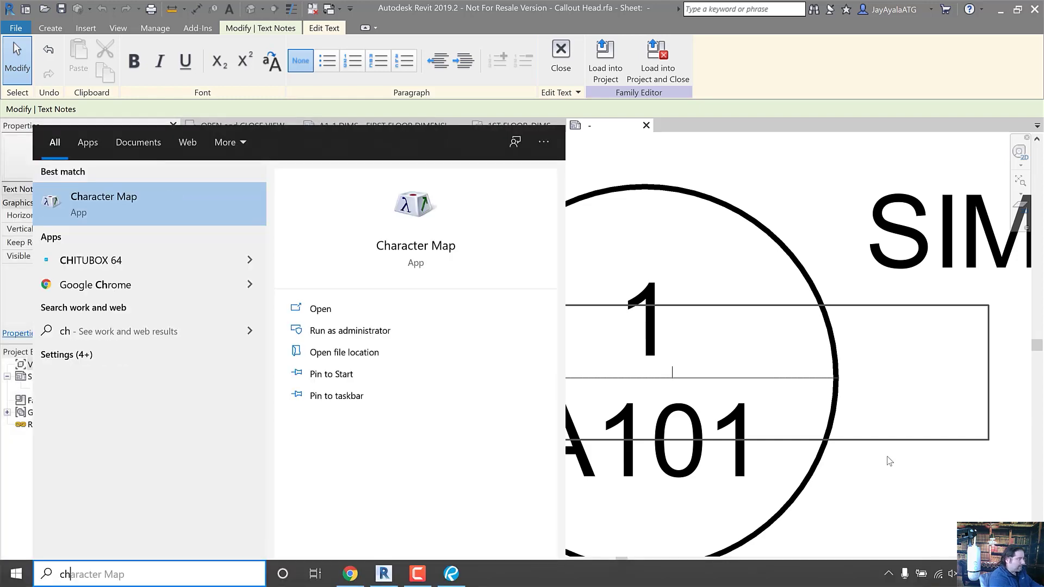
type("a")
key("Return")
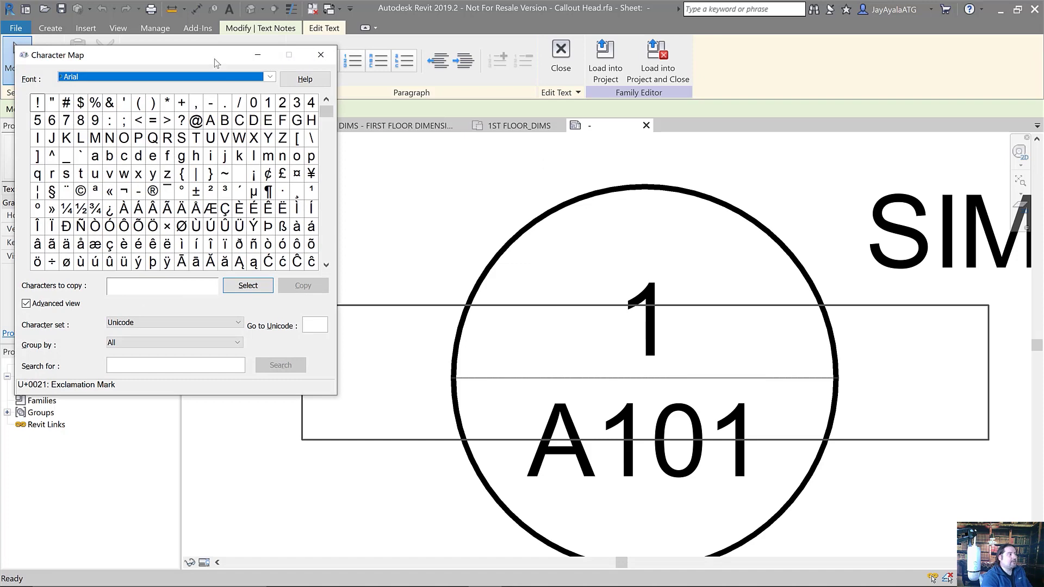
left_click_drag(214, 59, 243, 133)
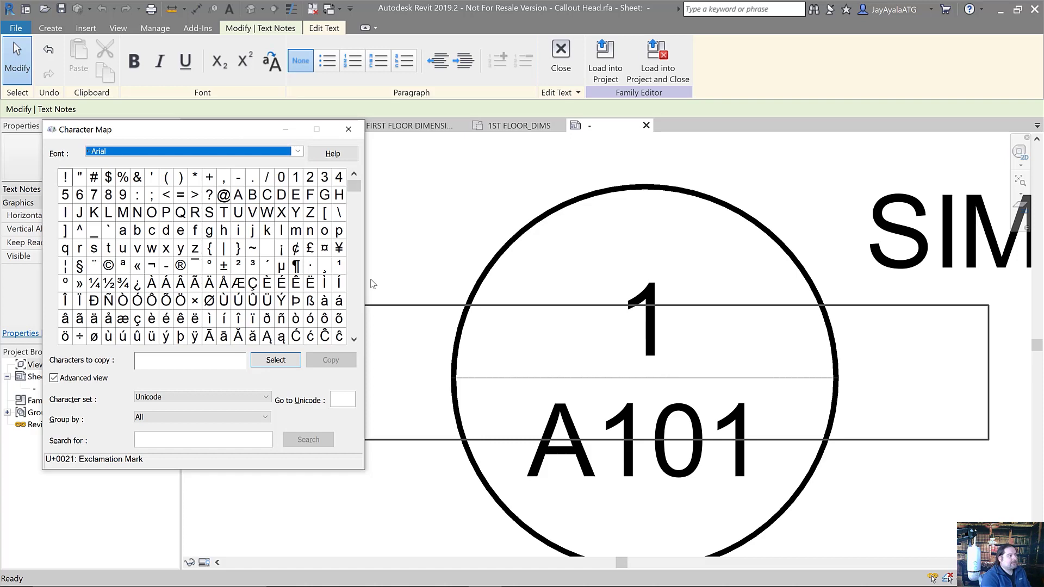
Add the Arial Modifier Letter Low Macron (U+02CD) to Characters to copy and select it
scroll(359, 313, "down", 15)
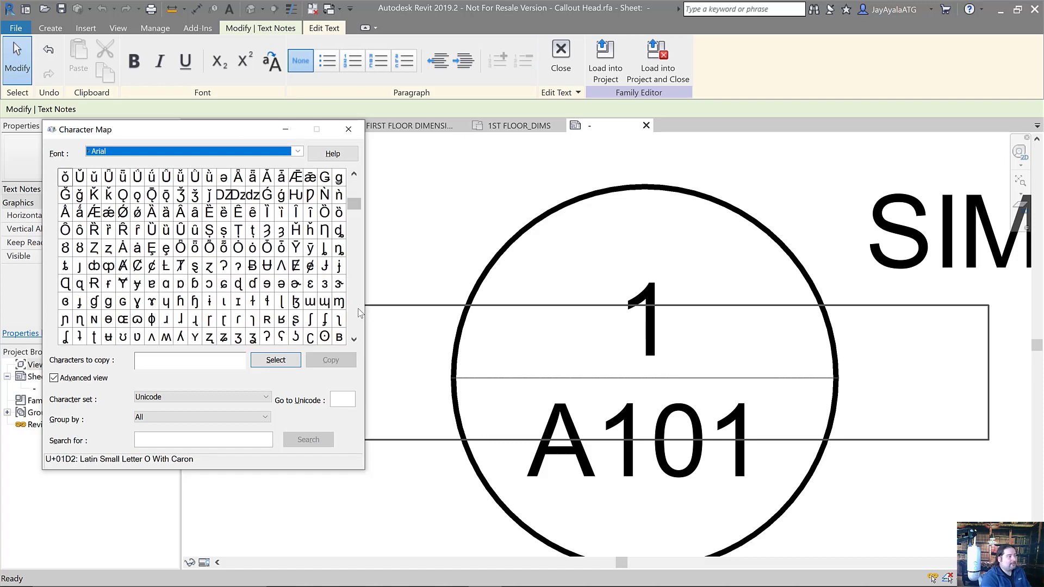
scroll(359, 313, "down", 4)
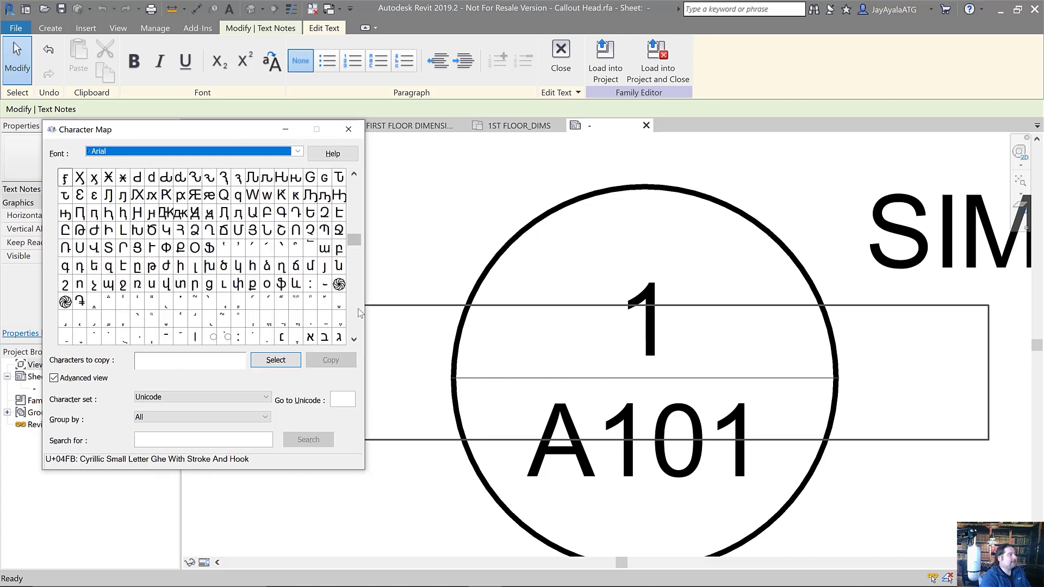
scroll(359, 313, "down", 4)
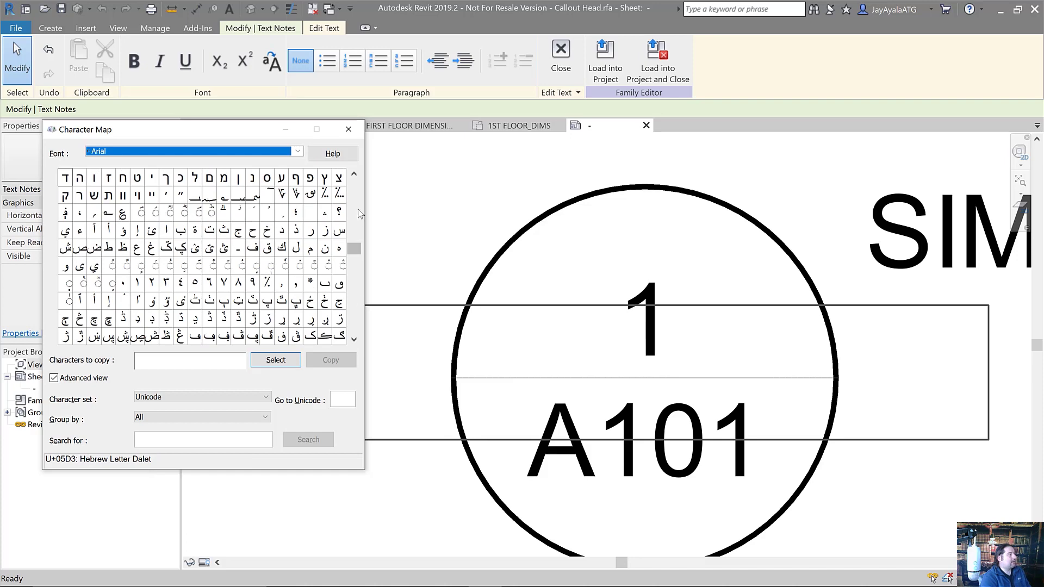
scroll(351, 201, "up", 4)
scroll(267, 234, "up", 8)
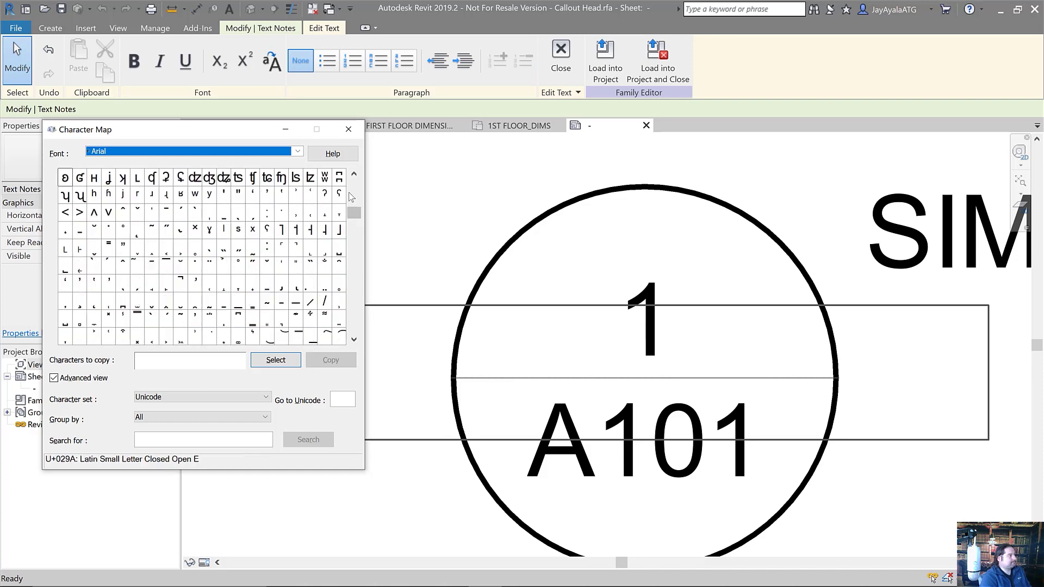
left_click(224, 216)
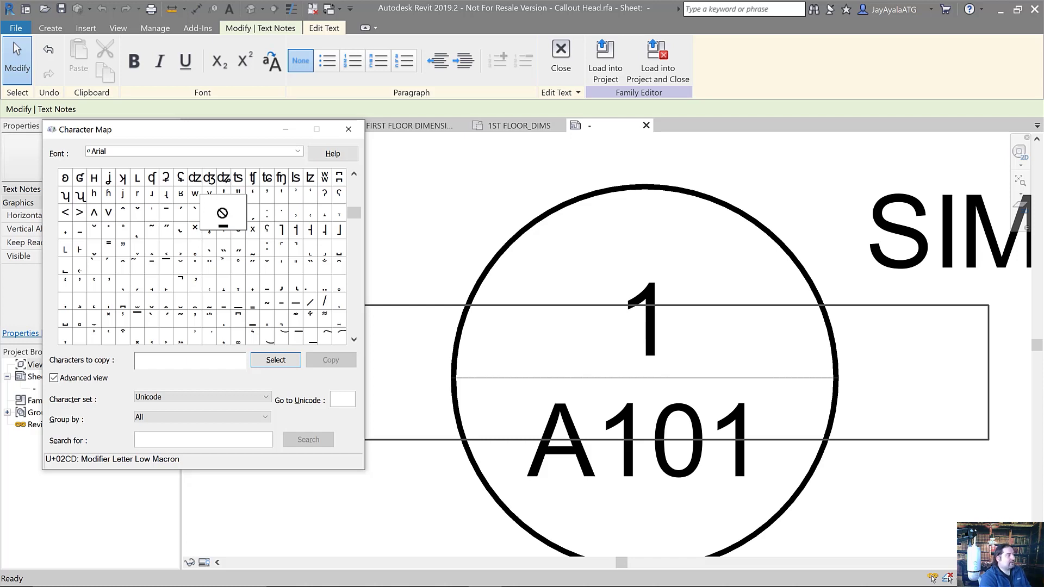
double_click(223, 213)
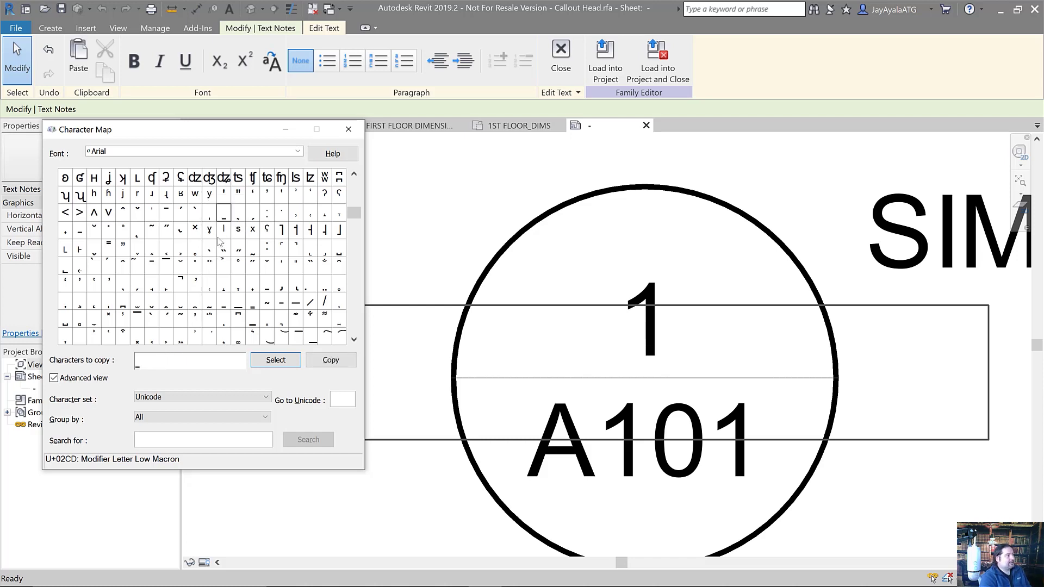
left_click(149, 363)
left_click_drag(149, 363, 134, 362)
key("ctrl+c")
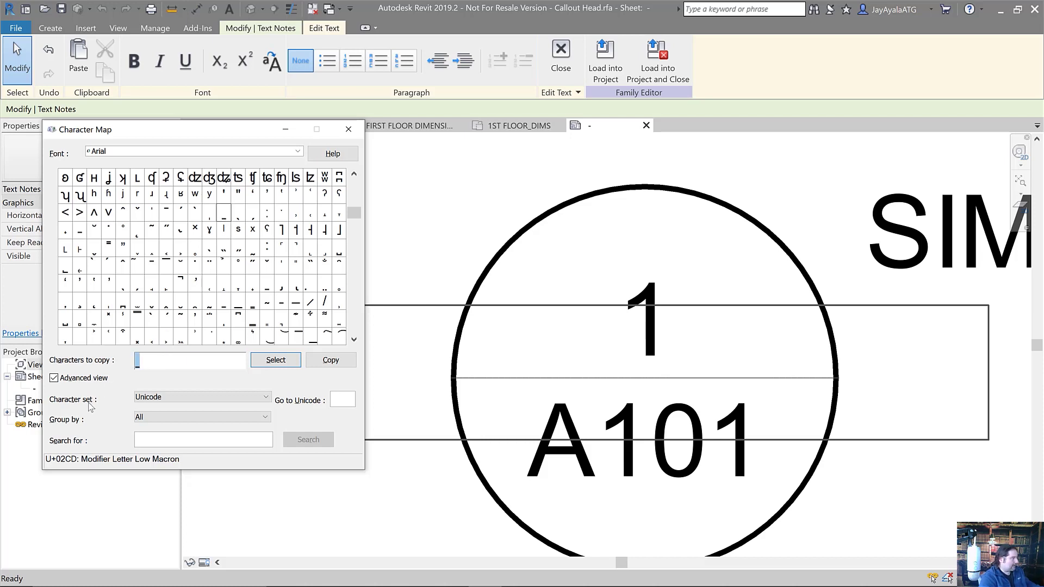
left_click(655, 379)
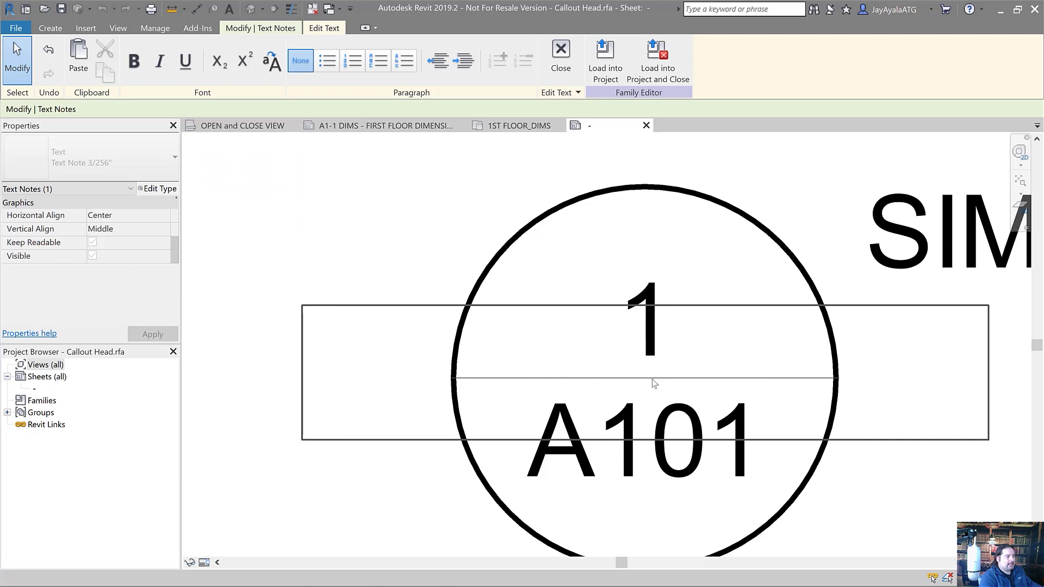
Replace the note's underscore line with pasted low-macron characters spanning the circle
key("Escape")
double_click(652, 379)
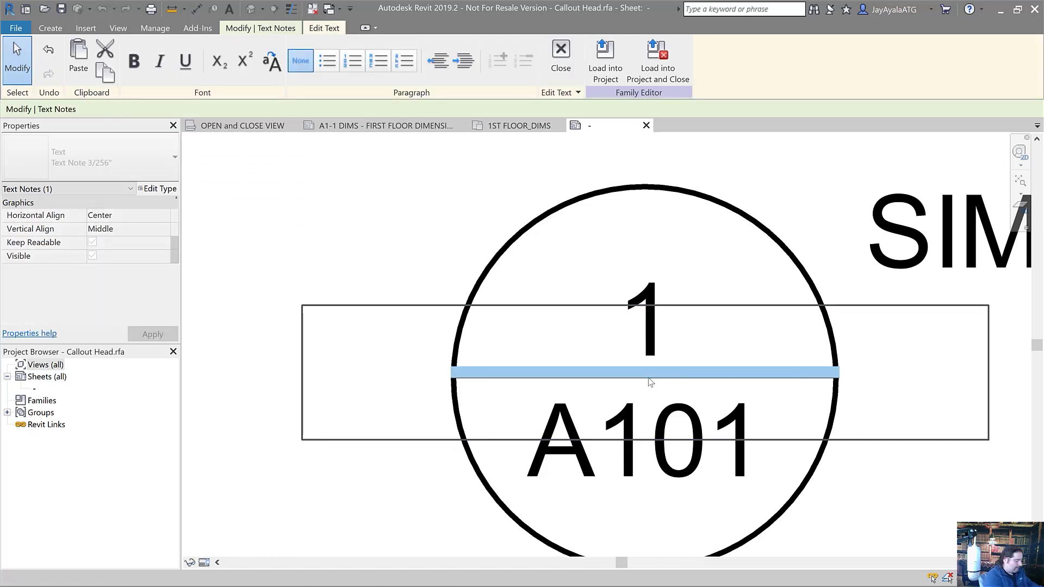
key("ctrl+v")
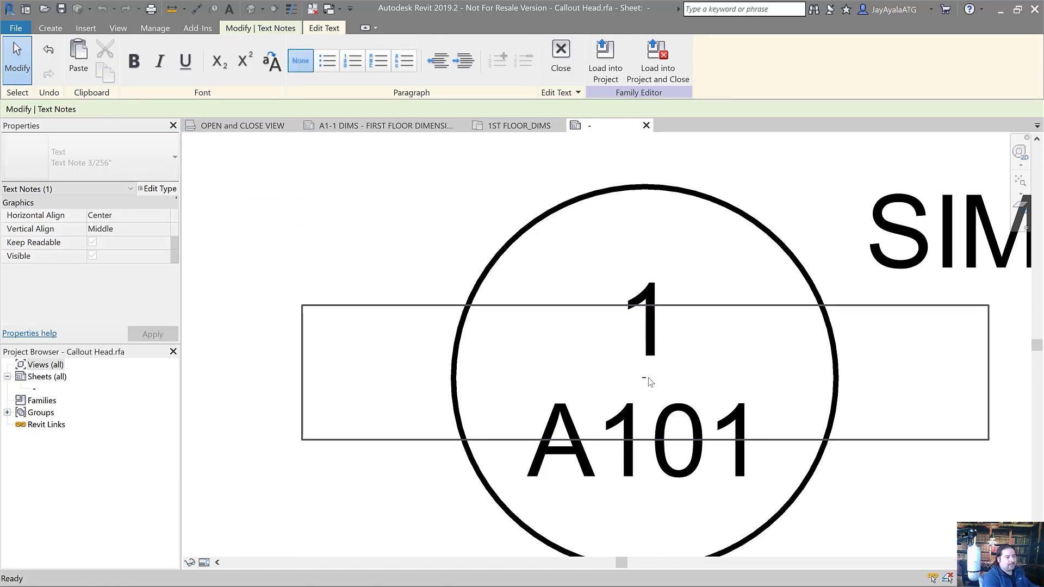
key("ctrl+v")
key("ctrl+v")
key("ctrl+v")
key("ctrl+v")
key("ctrl+v")
key("ctrl+v")
key("ctrl+v")
key("ctrl+v")
key("ctrl+v")
key("ctrl+v")
key("ctrl+v")
key("ctrl+v")
key("ctrl+v")
key("ctrl+v")
key("ctrl+v")
key("ctrl+v")
key("ctrl+v")
key("ctrl+v")
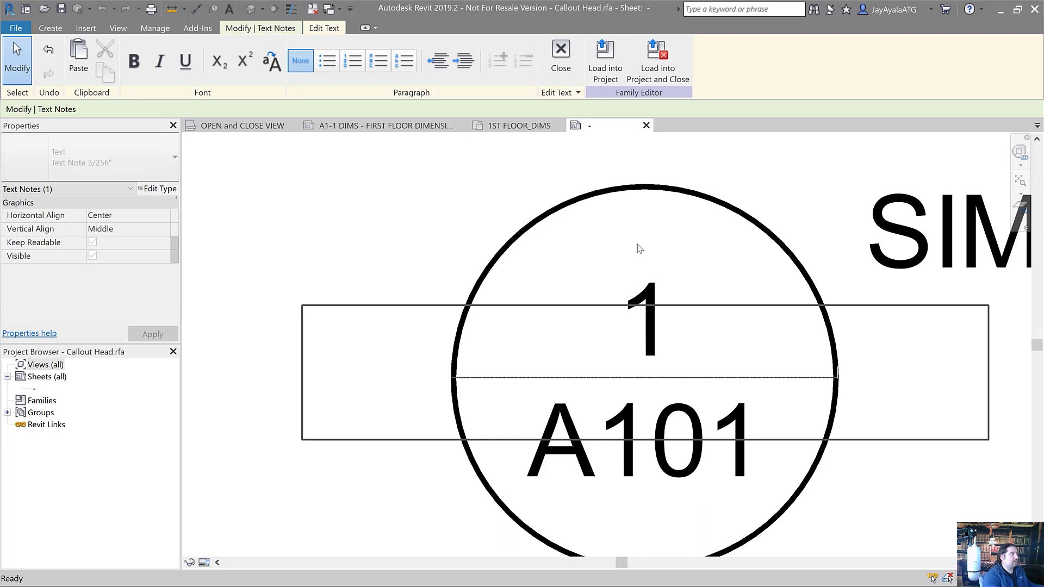
Make the low-macron divider line bold and finish editing the text note
key("shift+End")
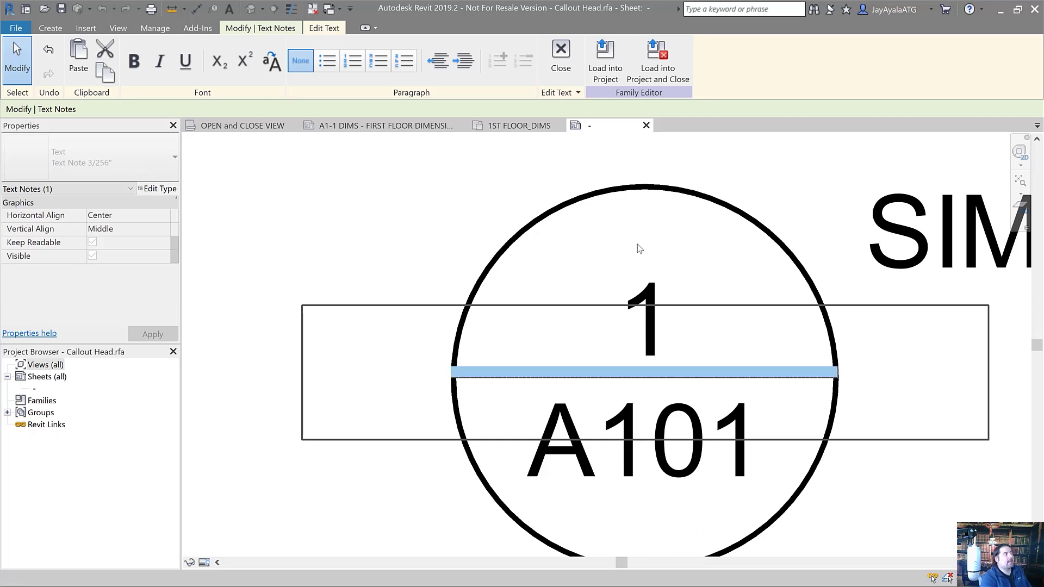
left_click(132, 64)
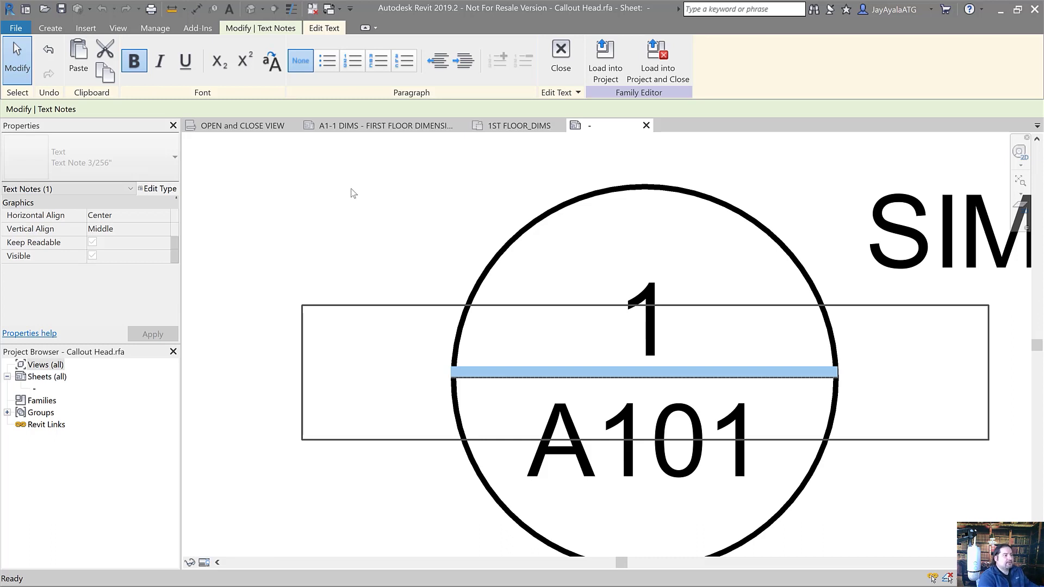
left_click(411, 242)
left_click(418, 251)
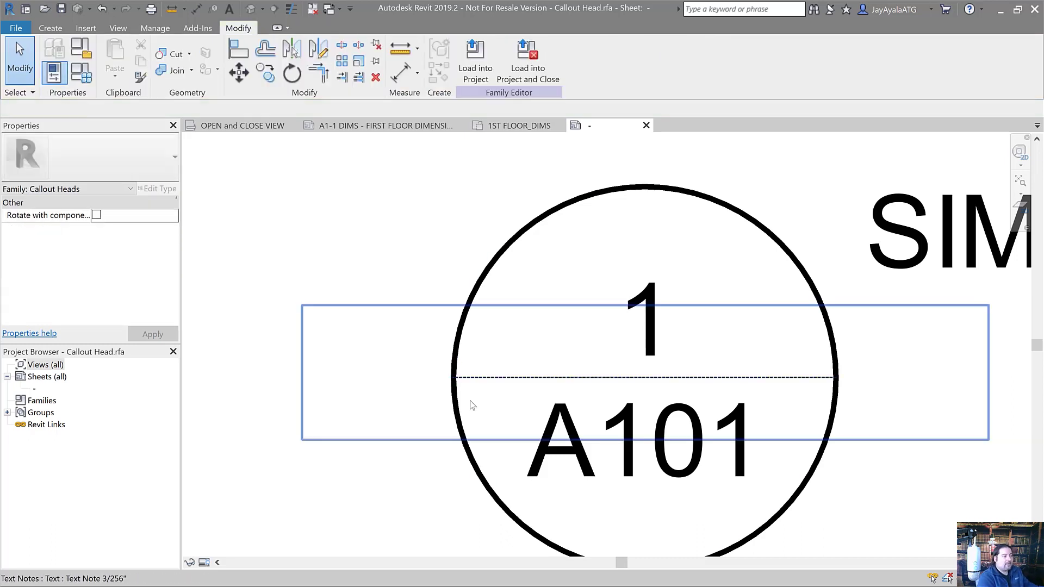
Recentre the view on the callout head and load the family into Audubon_Arch_Central
scroll(468, 403, "up", 5)
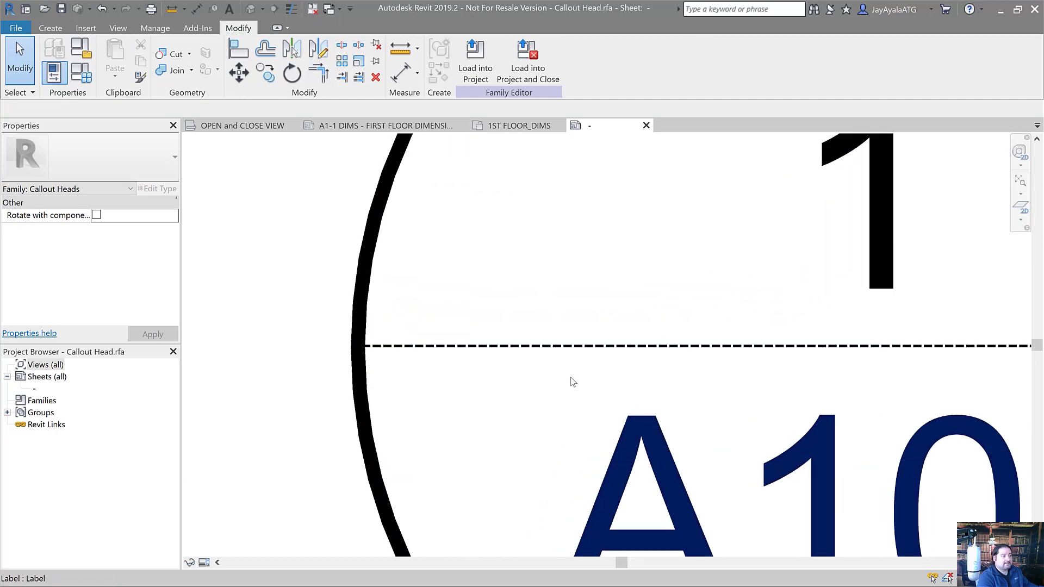
scroll(571, 379, "down", 5)
scroll(547, 363, "down", 2)
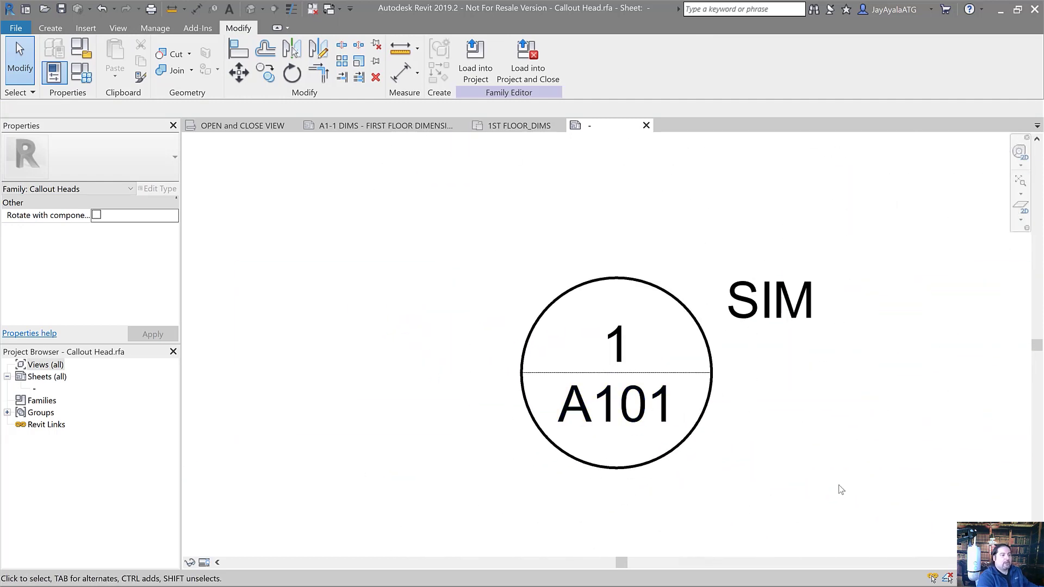
middle_click_drag(837, 489, 752, 477)
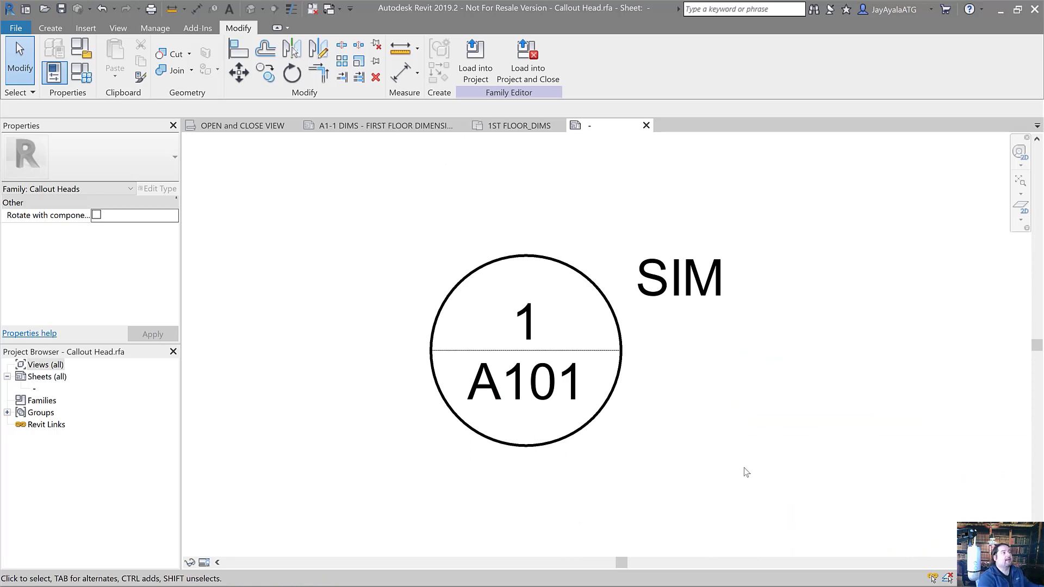
left_click(475, 52)
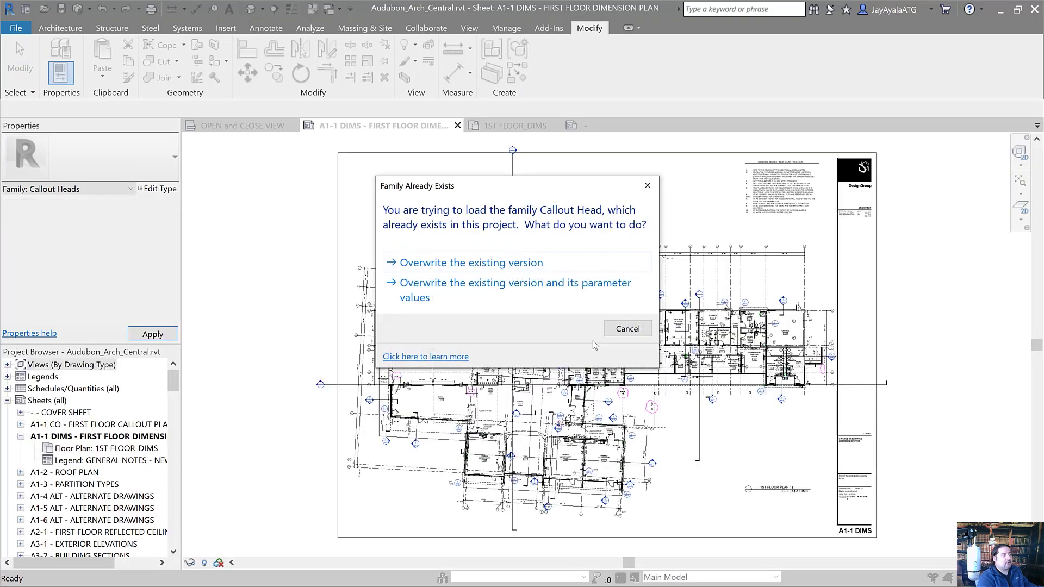
Overwrite the existing Callout Head and its parameter values, then zoom into the AV/Tech callouts
left_click(531, 296)
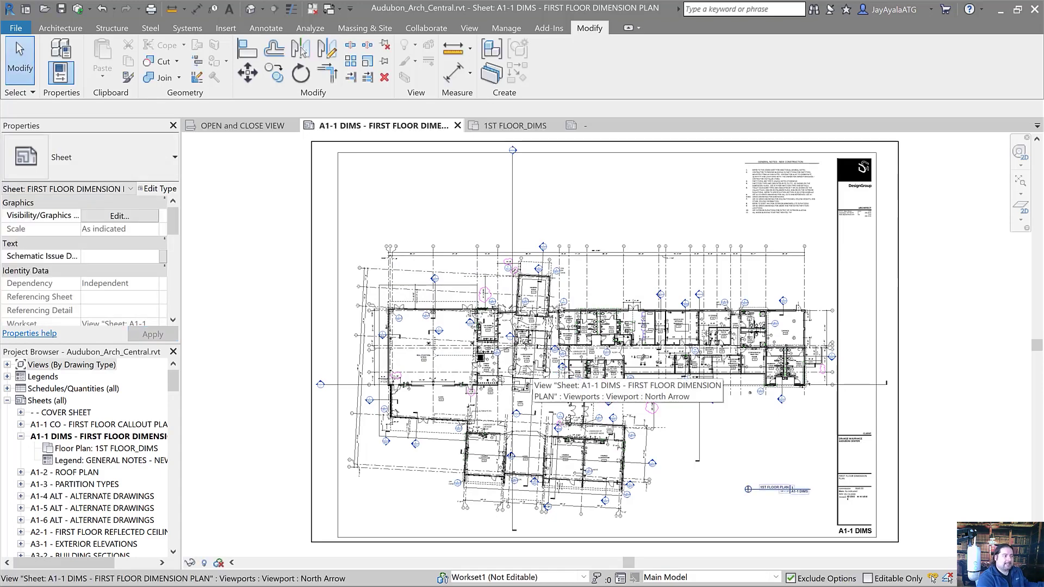
scroll(509, 360, "up", 5)
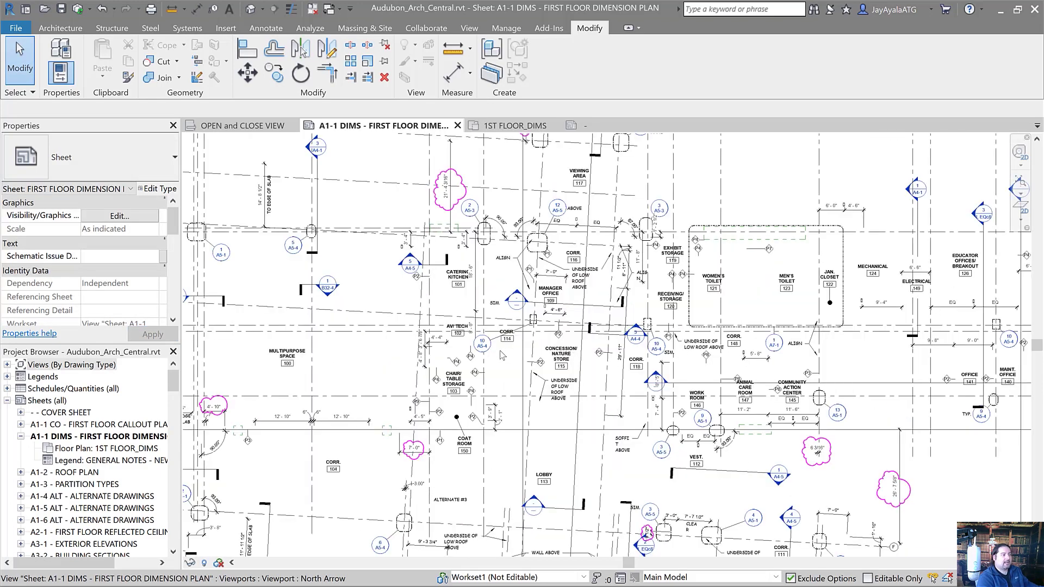
scroll(497, 354, "up", 4)
middle_click_drag(492, 355, 592, 357)
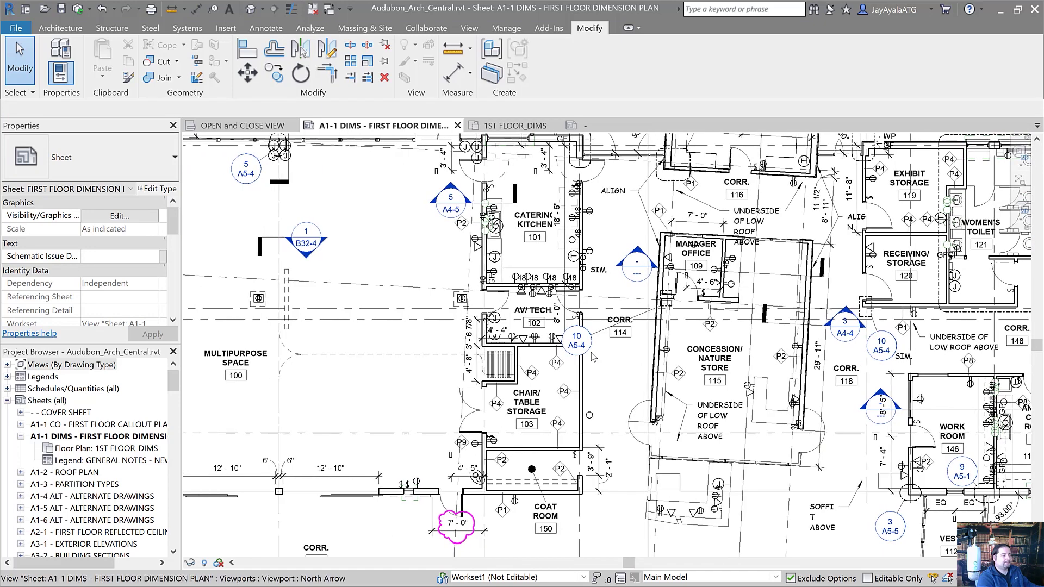
scroll(592, 352, "up", 4)
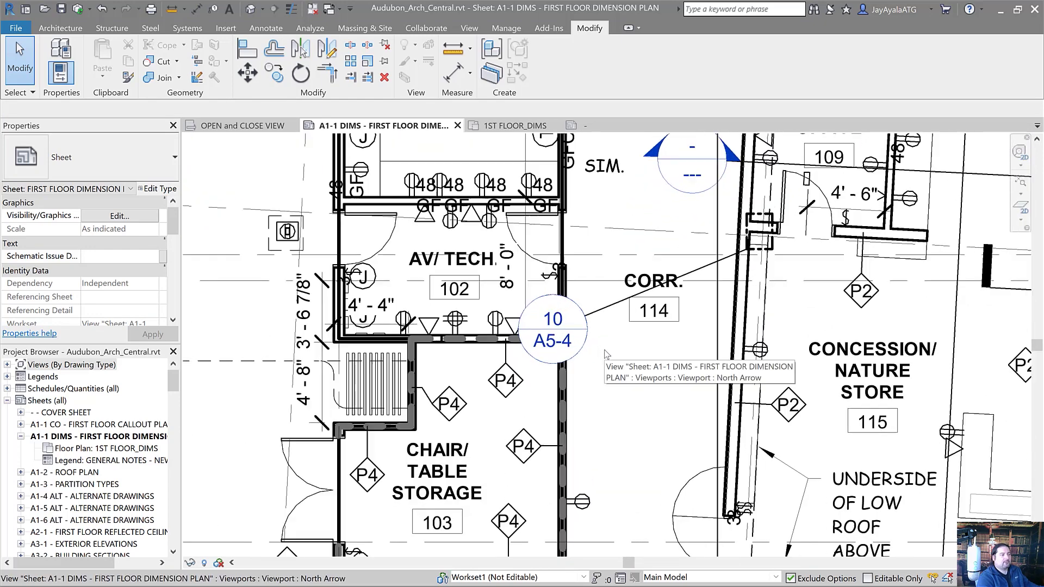
scroll(605, 350, "up", 1)
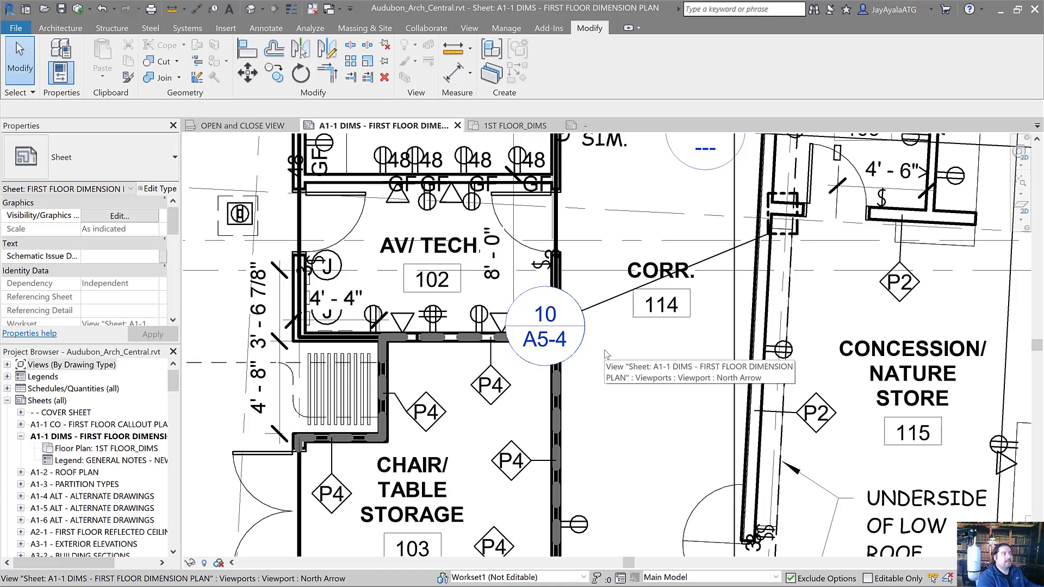
Return to the Callout Head family view, then switch over to Bluebeam Revu
left_click(602, 129)
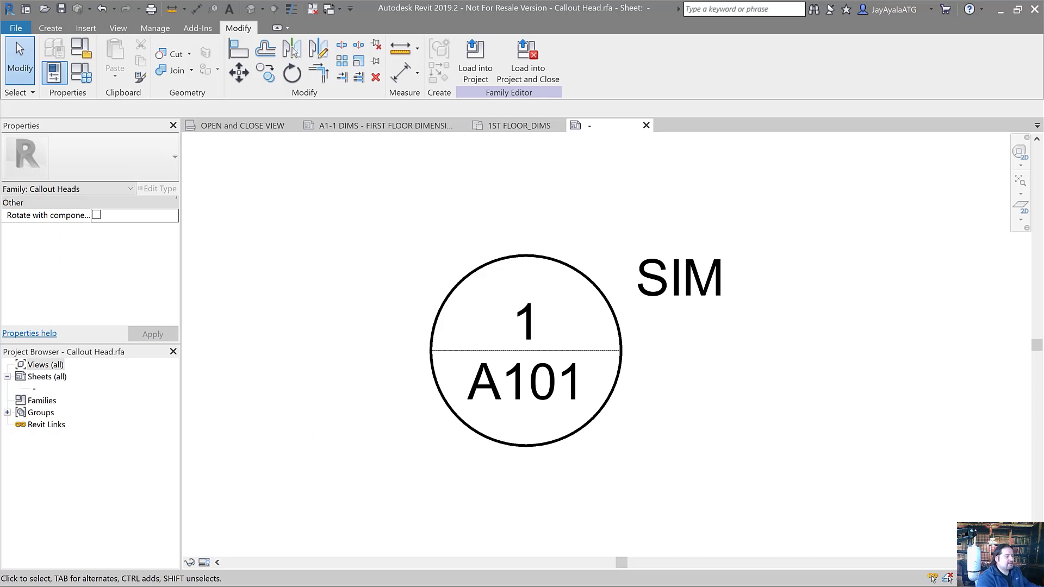
key("alt+Tab")
key("Tab")
key("Tab")
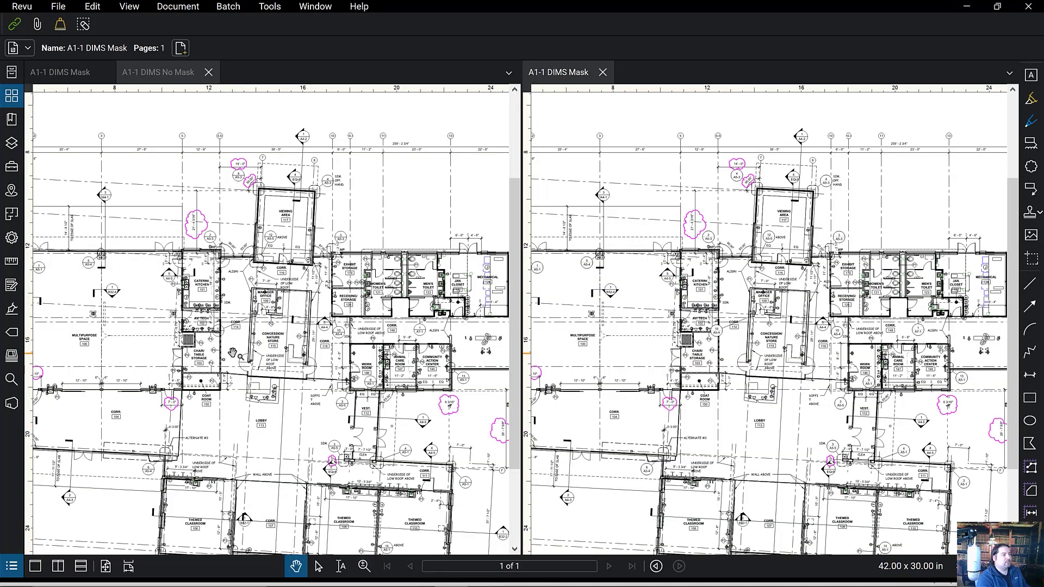
Zoom into the AV/Tech 102 callouts on the side-by-side Mask and No Mask sheets
scroll(220, 340, "up", 3)
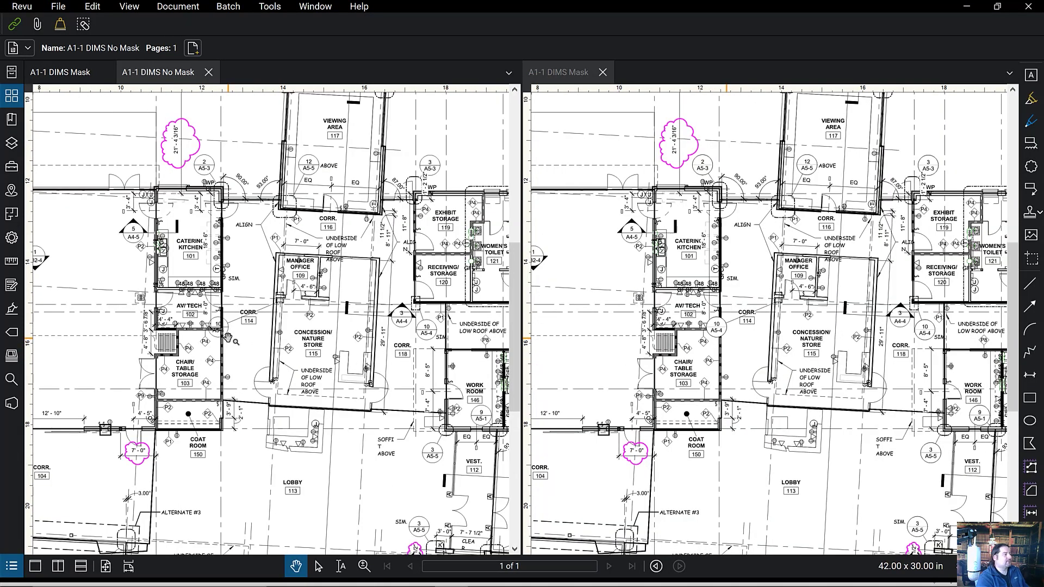
scroll(224, 339, "up", 1)
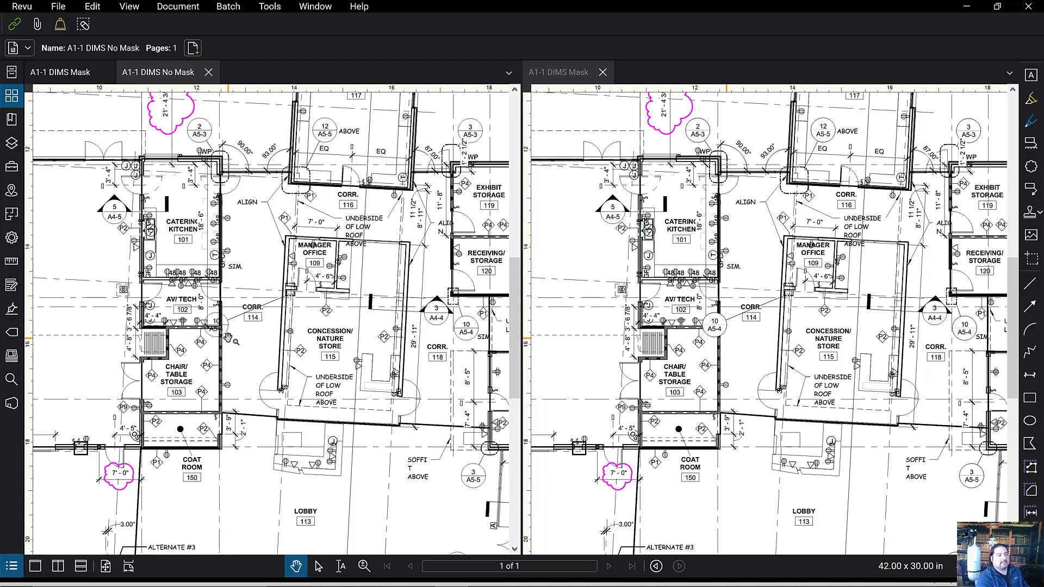